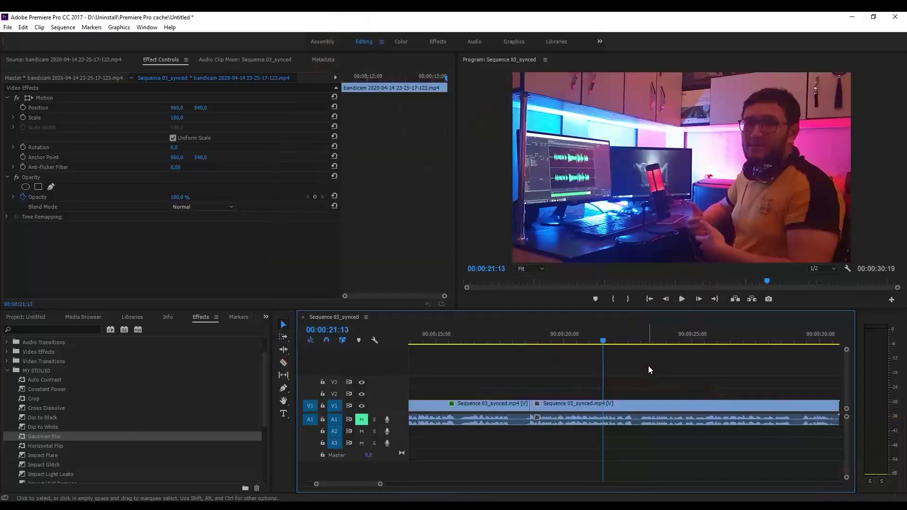
- Move the playhead to 21:18 and set up a JPEG frame export, then cancel it
{"action": "left_click_drag", "start_coordinate": [594, 333], "coordinate": [608, 334]}
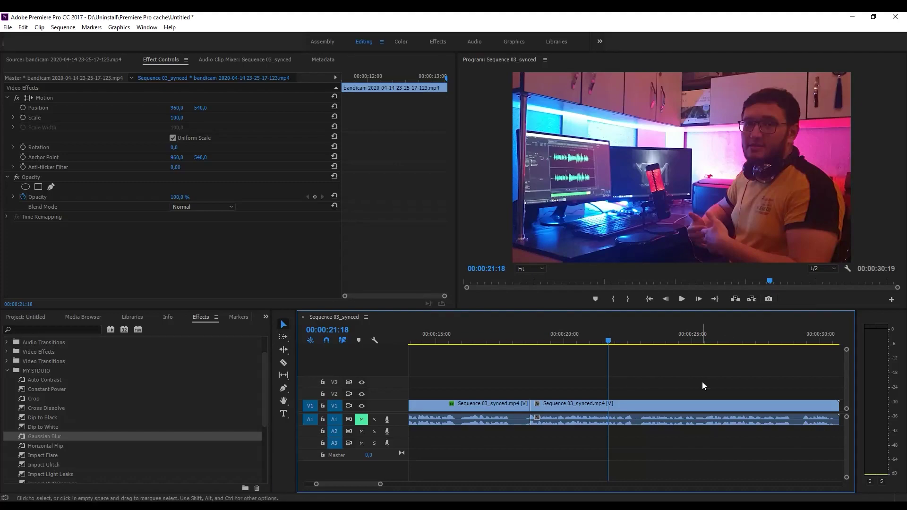
{"action": "left_click", "coordinate": [769, 299]}
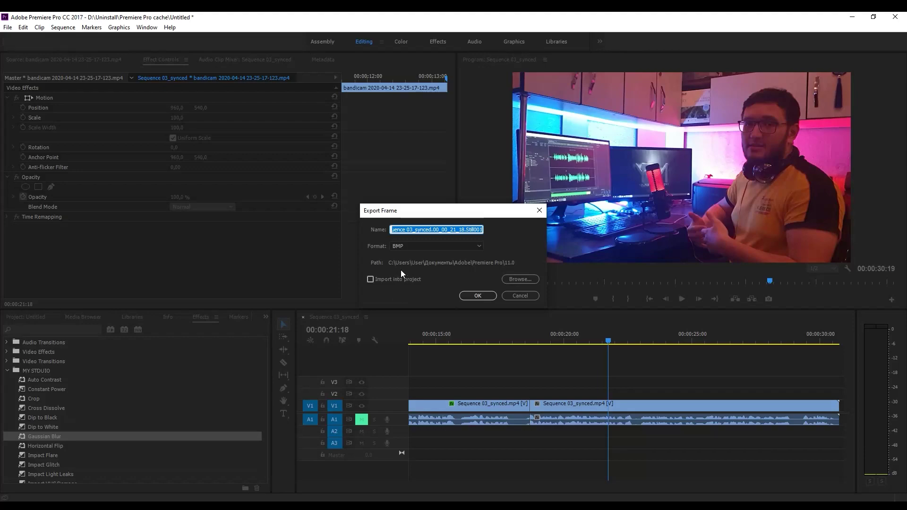
{"action": "left_click", "coordinate": [436, 246]}
{"action": "left_click", "coordinate": [399, 285]}
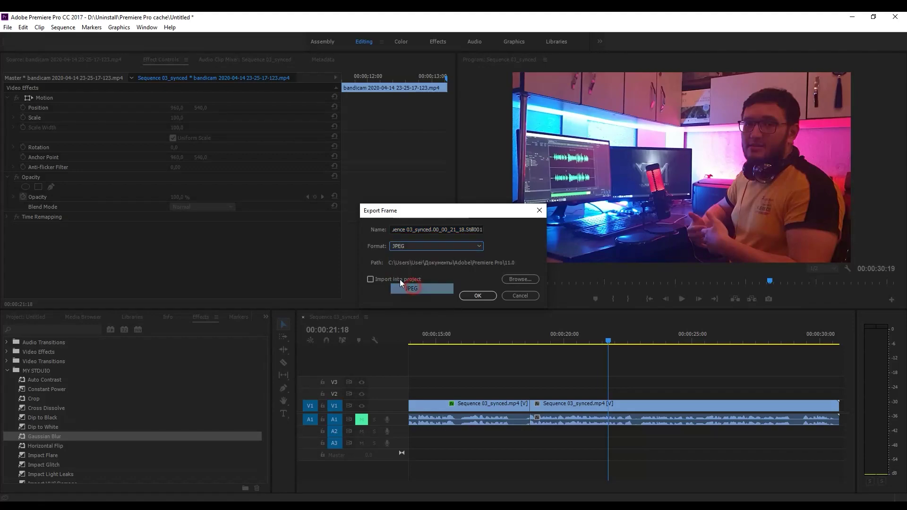
{"action": "left_click", "coordinate": [399, 280]}
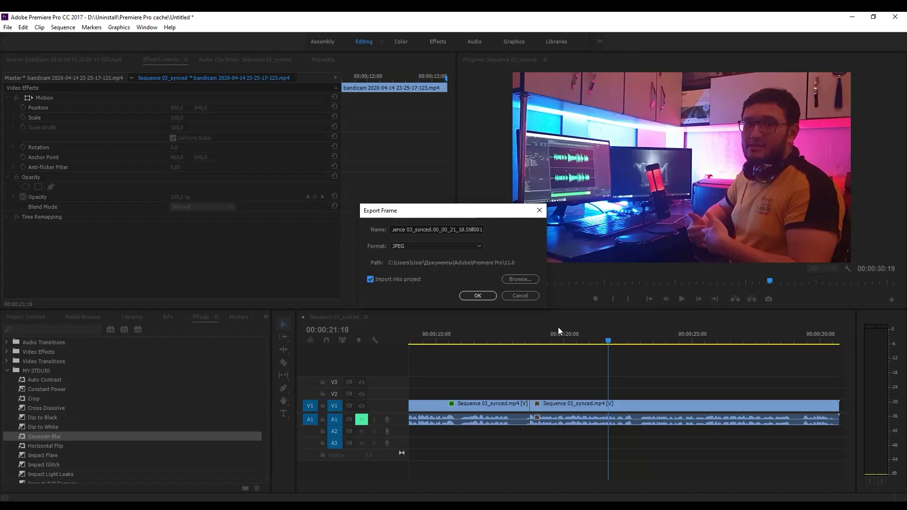
{"action": "left_click", "coordinate": [517, 296]}
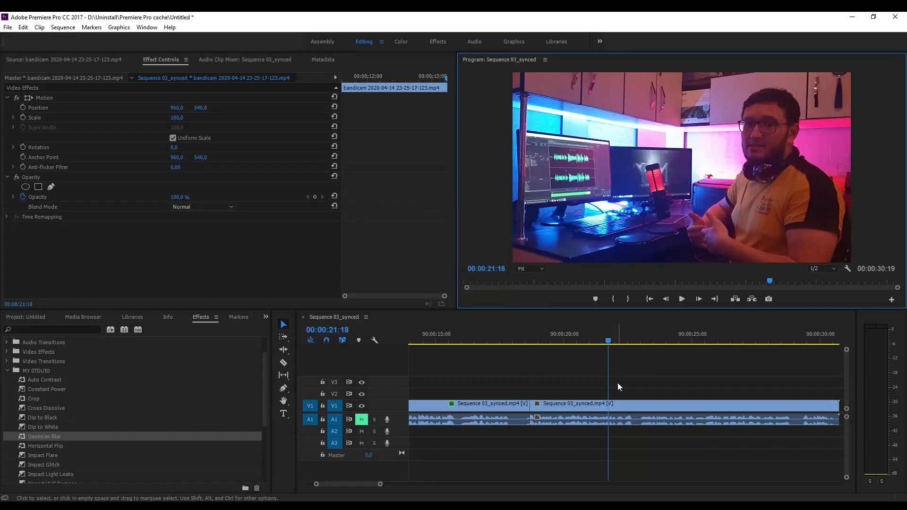
- Add a frame hold to the V1 clip at 21:18 and scrub back to check it
{"action": "left_click", "coordinate": [618, 414]}
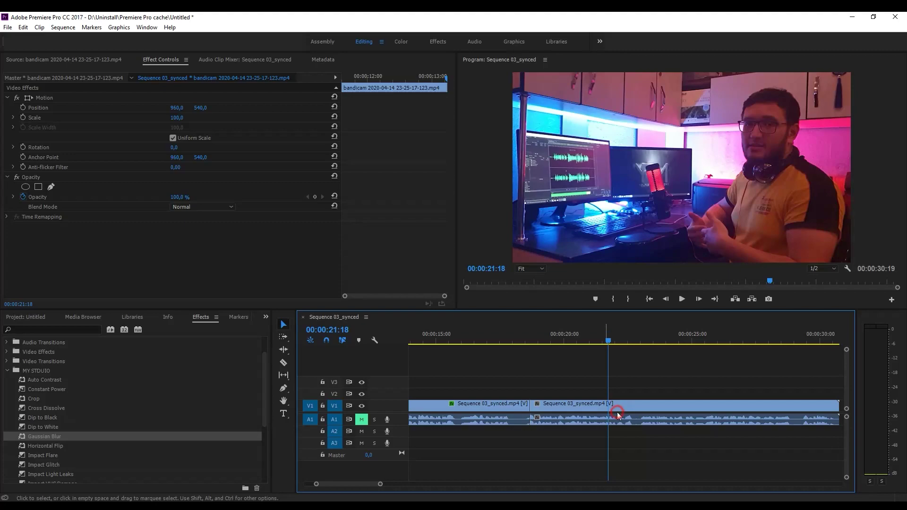
{"action": "right_click", "coordinate": [624, 405]}
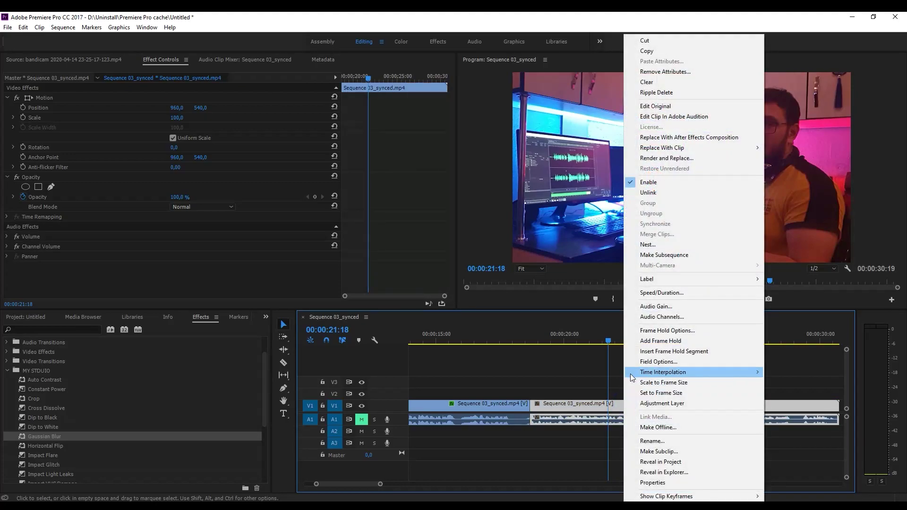
{"action": "left_click", "coordinate": [657, 341]}
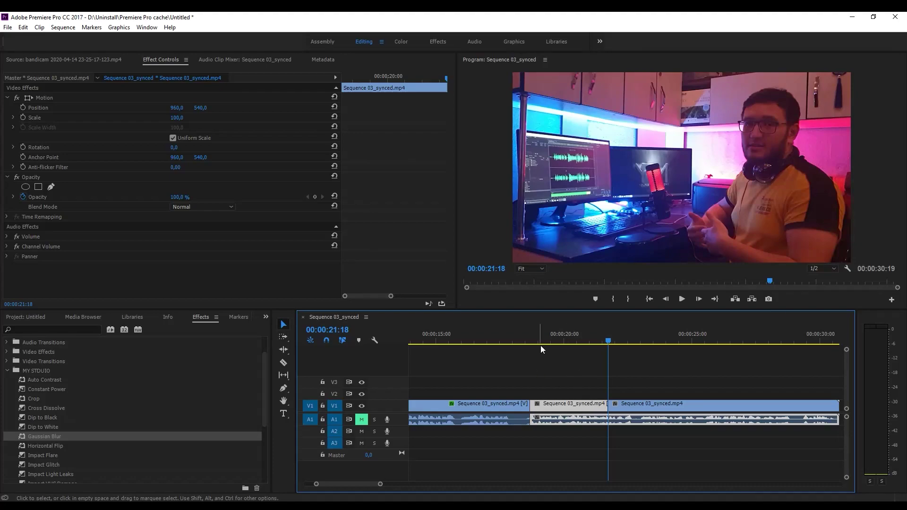
{"action": "left_click_drag", "start_coordinate": [550, 340], "coordinate": [697, 347]}
- Zoom out and extend the held clip's end to about 39 seconds
{"action": "key", "text": "minus"}
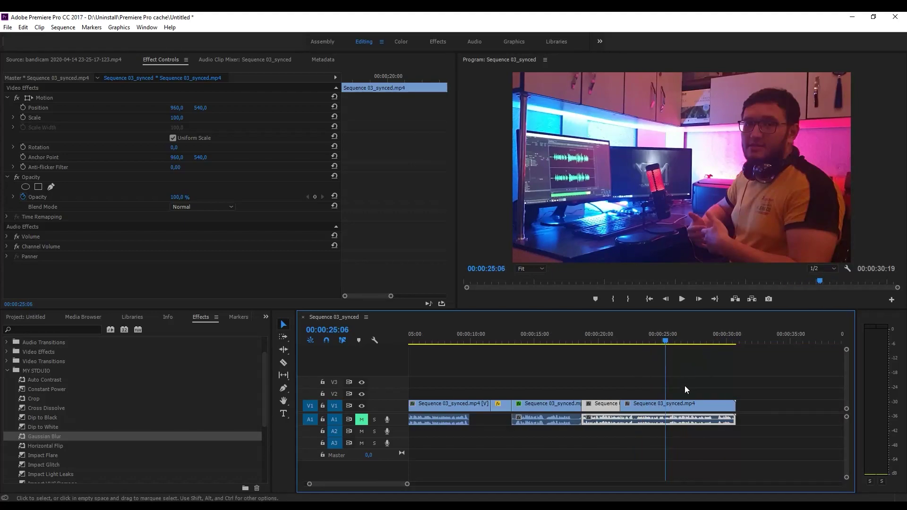
{"action": "scroll", "coordinate": [686, 389], "scroll_direction": "down", "scroll_amount": 3}
{"action": "left_click_drag", "start_coordinate": [603, 338], "coordinate": [679, 340]}
{"action": "left_click_drag", "start_coordinate": [679, 405], "coordinate": [794, 404]}
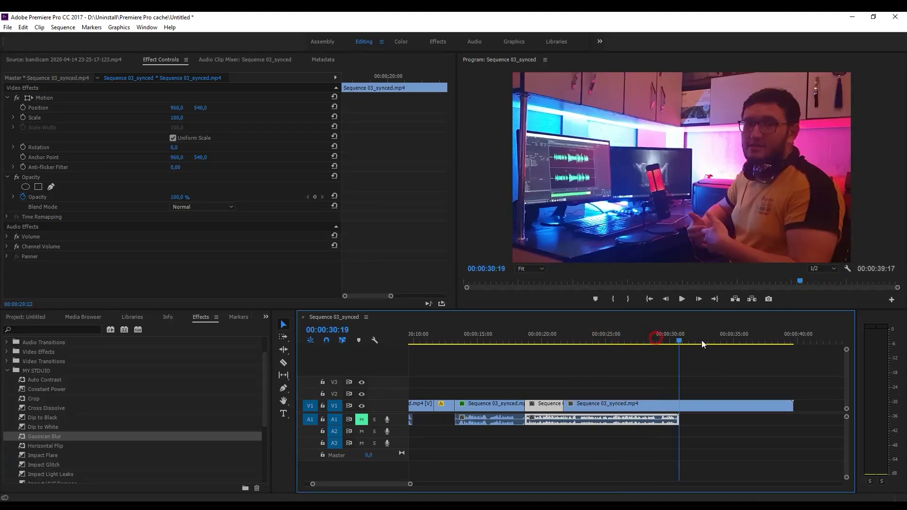
{"action": "left_click_drag", "start_coordinate": [702, 342], "coordinate": [721, 341]}
{"action": "left_click_drag", "start_coordinate": [792, 405], "coordinate": [698, 407]}
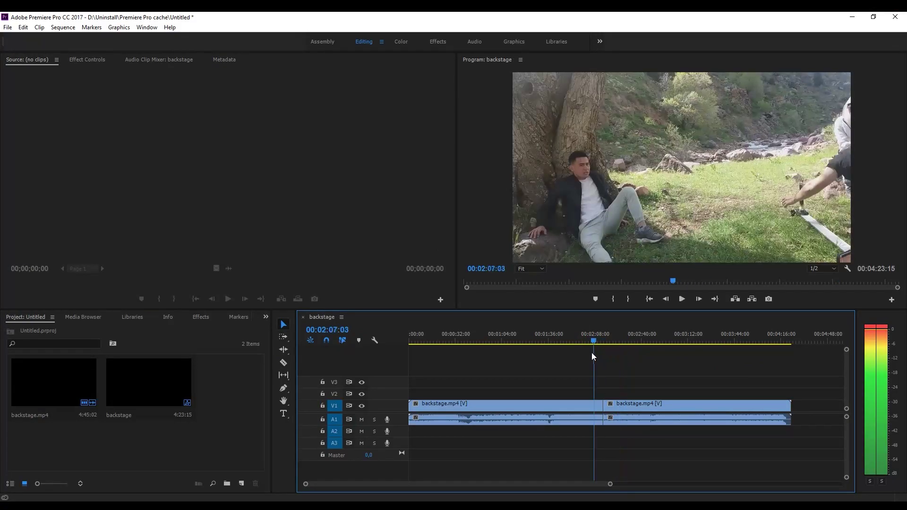
- Zoom in around the 2:13:28 cut and enter Trim Mode on it with T
{"action": "left_click_drag", "start_coordinate": [594, 357], "coordinate": [591, 352]}
{"action": "key", "text": "="}
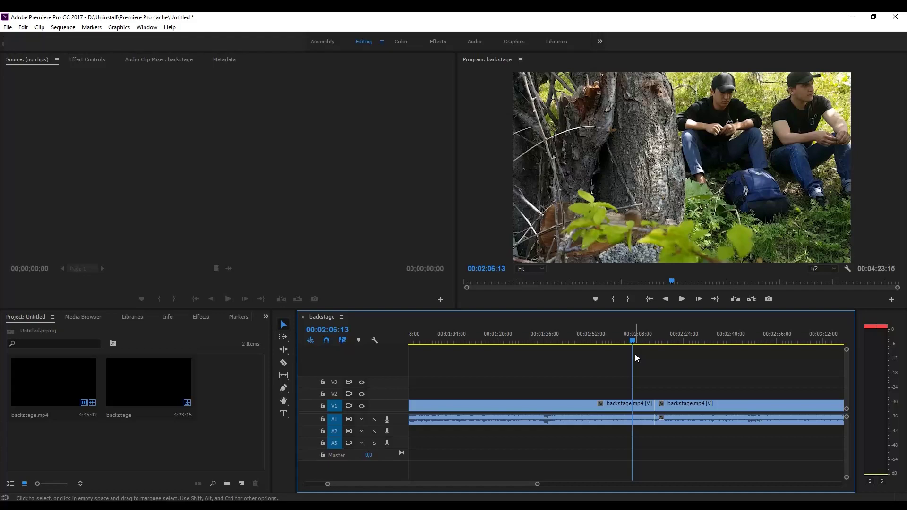
{"action": "key", "text": "t"}
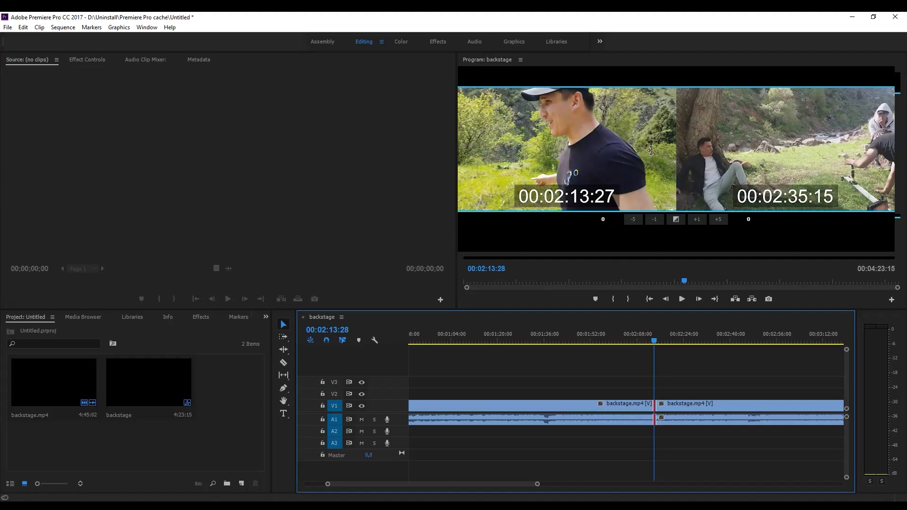
- Trim the outgoing clip with J/K/L previews, ending at -23 frames
{"action": "left_click_drag", "start_coordinate": [647, 151], "coordinate": [637, 151]}
{"action": "key", "text": "j"}
{"action": "key", "text": "k"}
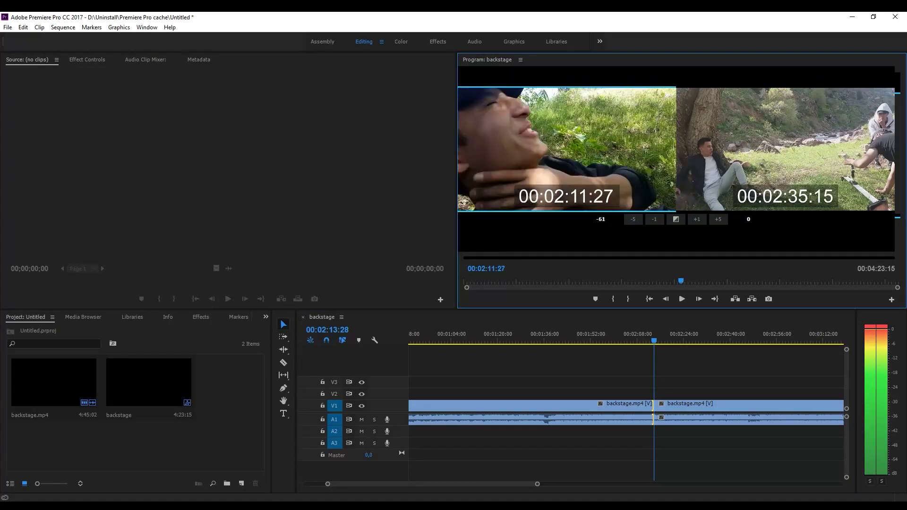
{"action": "key", "text": "j"}
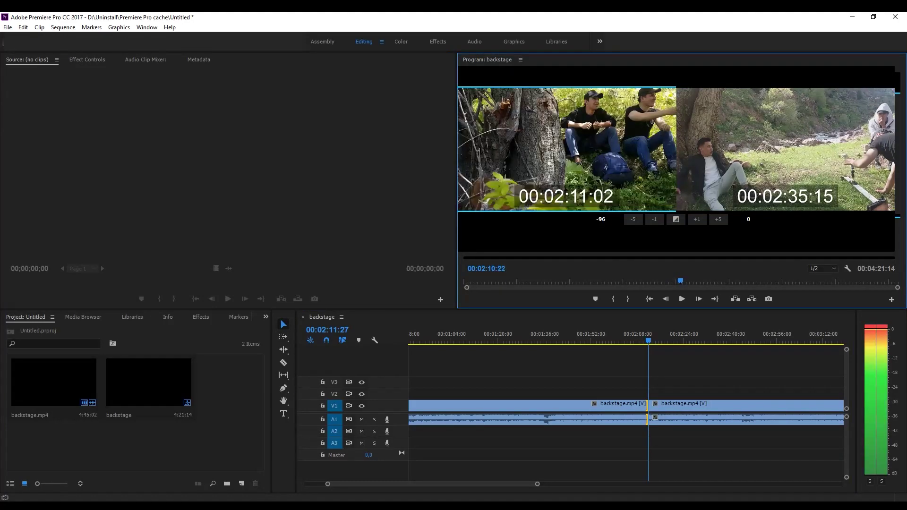
{"action": "key", "text": "k"}
{"action": "key", "text": "l"}
{"action": "key", "text": "l"}
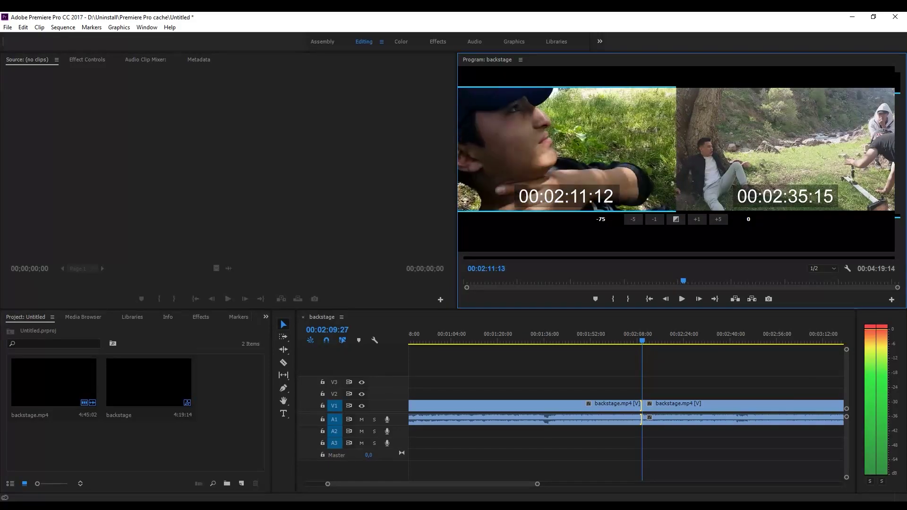
{"action": "key", "text": "k"}
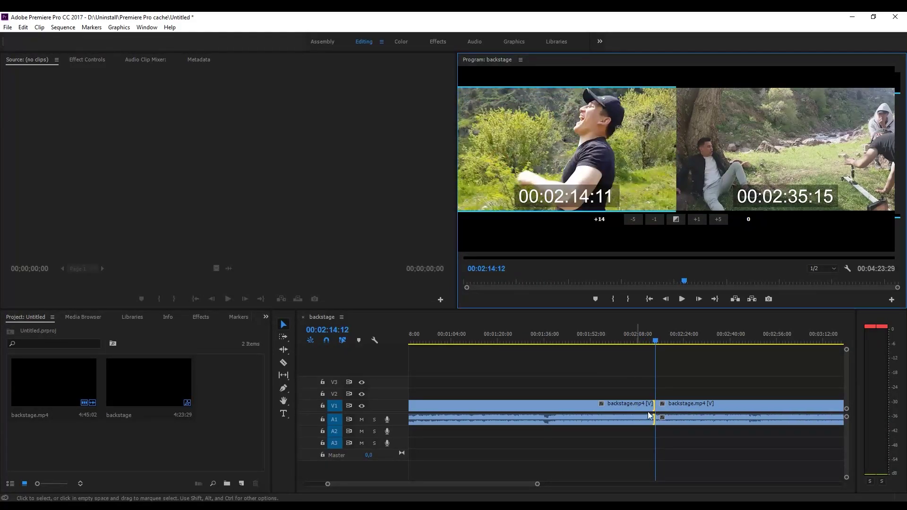
{"action": "key", "text": "l"}
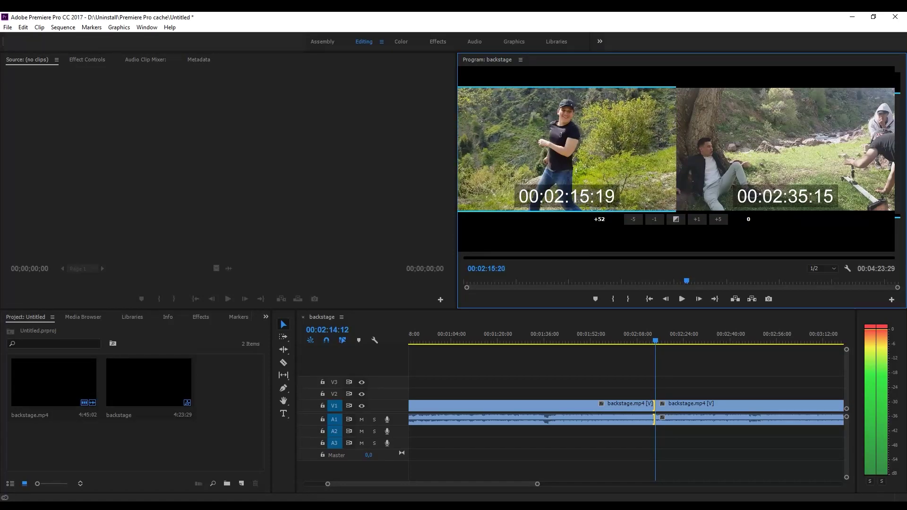
{"action": "key", "text": "j"}
{"action": "key", "text": "k"}
- Trim the incoming clip's start, trying +80 and +92, then settling at -76 frames
{"action": "left_click", "coordinate": [726, 151]}
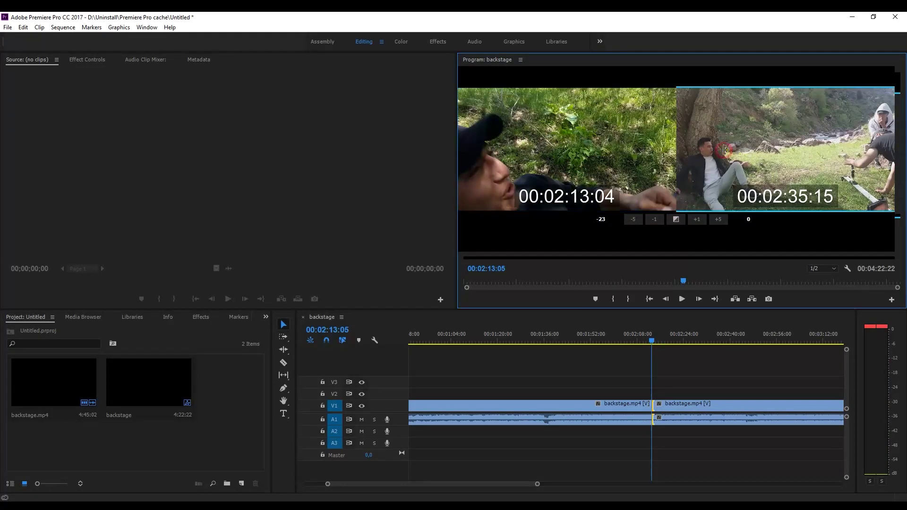
{"action": "left_click_drag", "start_coordinate": [725, 150], "coordinate": [674, 153]}
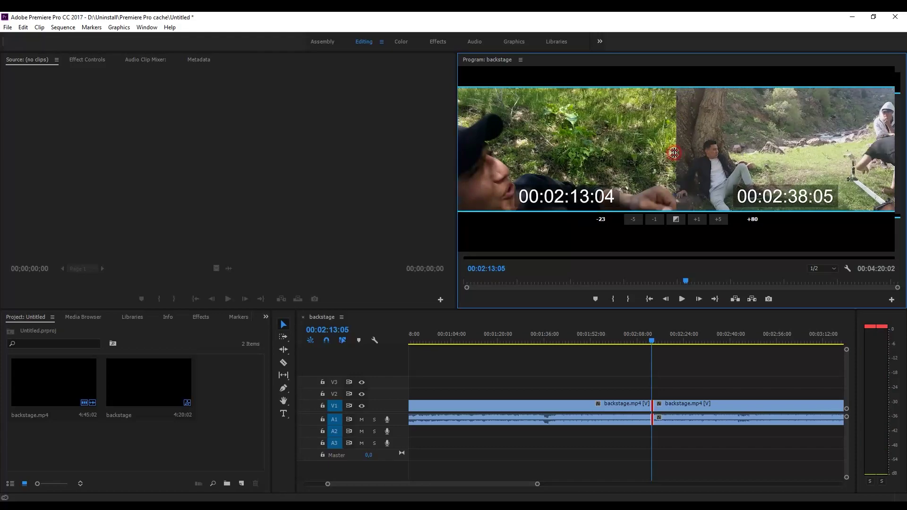
{"action": "left_click", "coordinate": [697, 146]}
{"action": "key", "text": "l"}
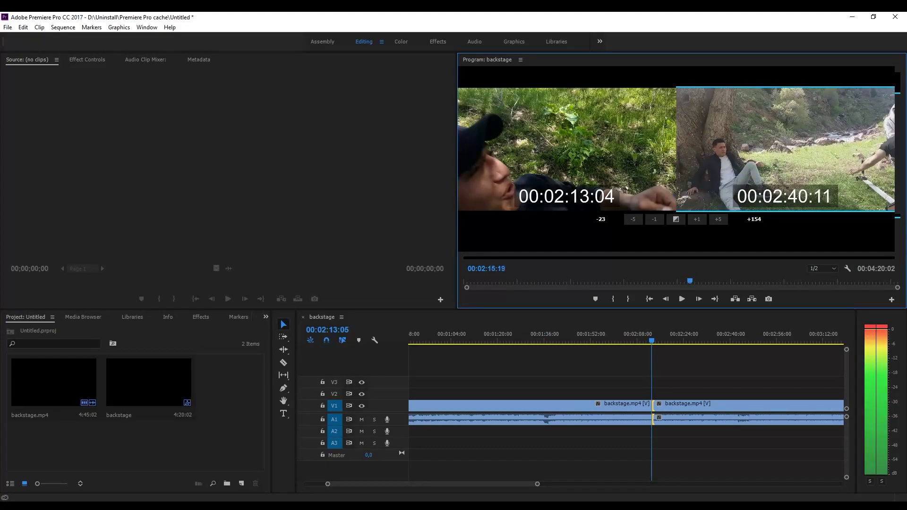
{"action": "mouse_move", "coordinate": [697, 145]}
{"action": "left_mouse_down"}
{"action": "mouse_move", "coordinate": [824, 139]}
{"action": "mouse_move", "coordinate": [832, 150]}
{"action": "left_mouse_up"}
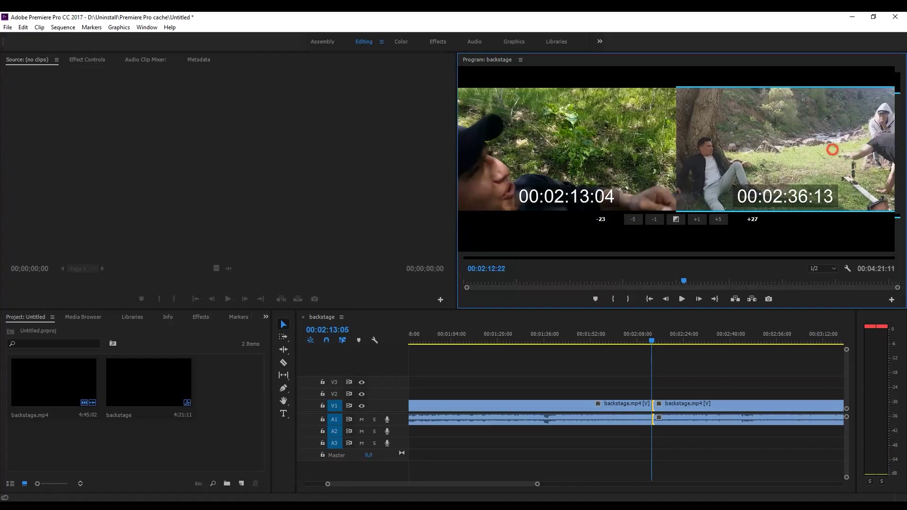
{"action": "left_click_drag", "start_coordinate": [832, 150], "coordinate": [858, 149]}
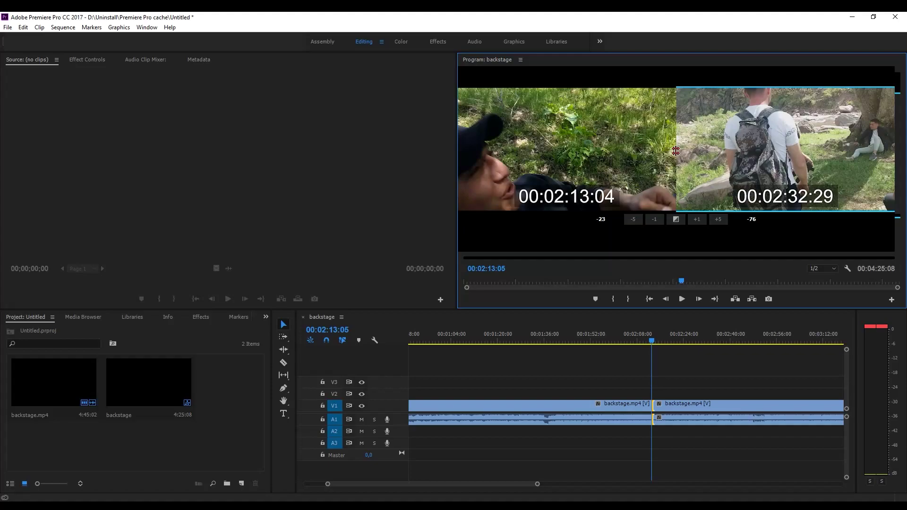
- Roll the cut point, then stop and replay the trim preview in reverse
{"action": "left_click", "coordinate": [675, 151]}
{"action": "key", "text": "l"}
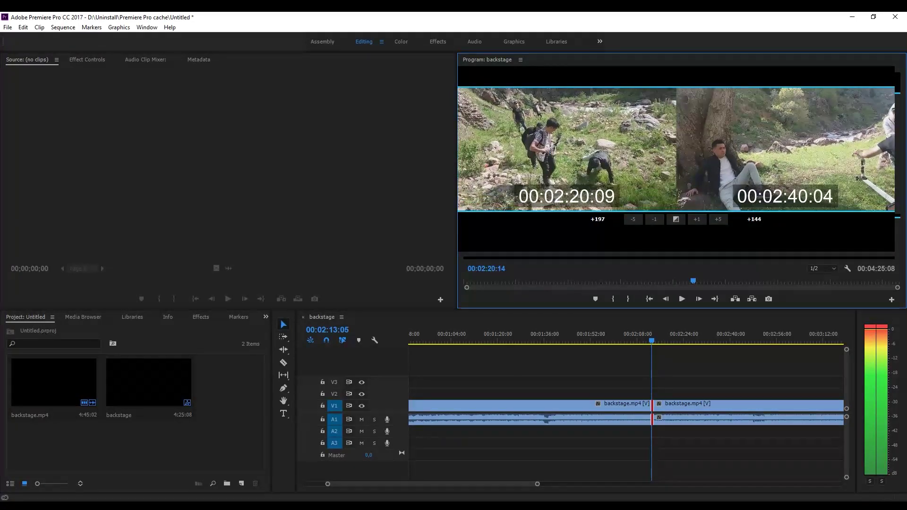
{"action": "key", "text": "j"}
{"action": "key", "text": "j"}
{"action": "key", "text": "j"}
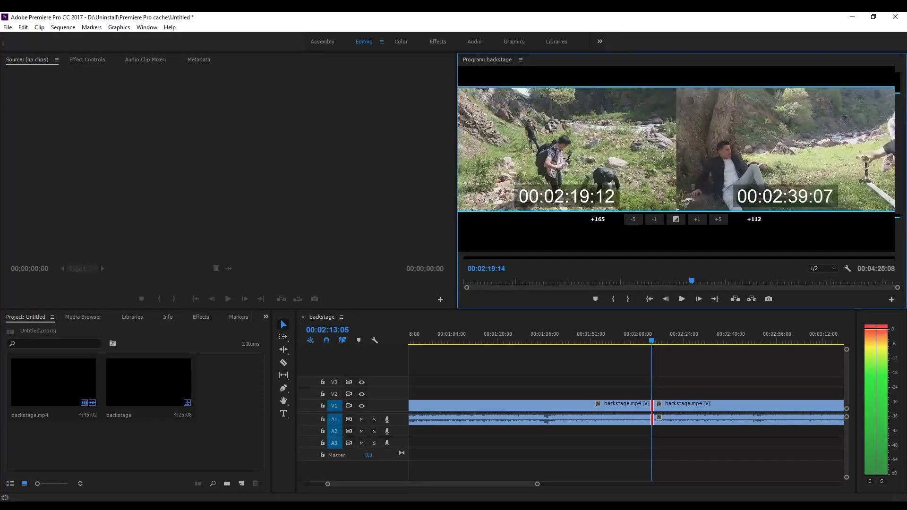
{"action": "key", "text": "k"}
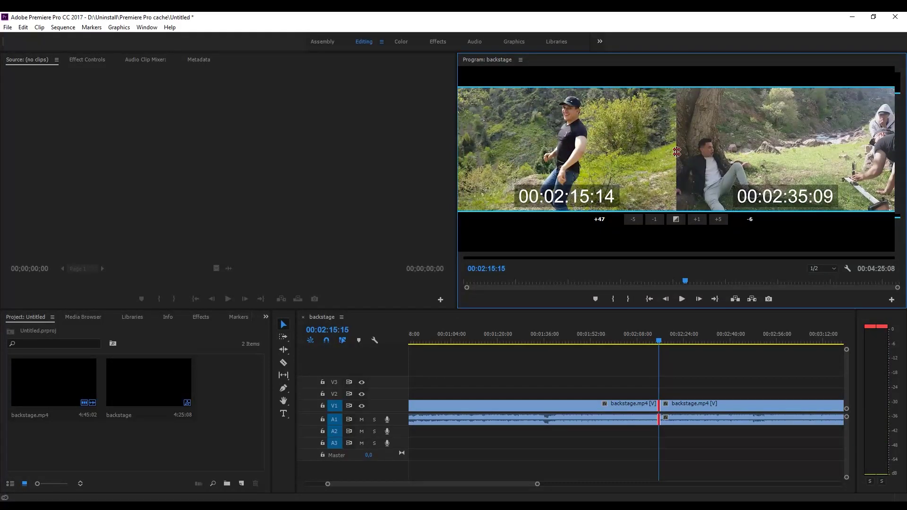
{"action": "key", "text": "j"}
{"action": "key", "text": "j"}
{"action": "key", "text": "j"}
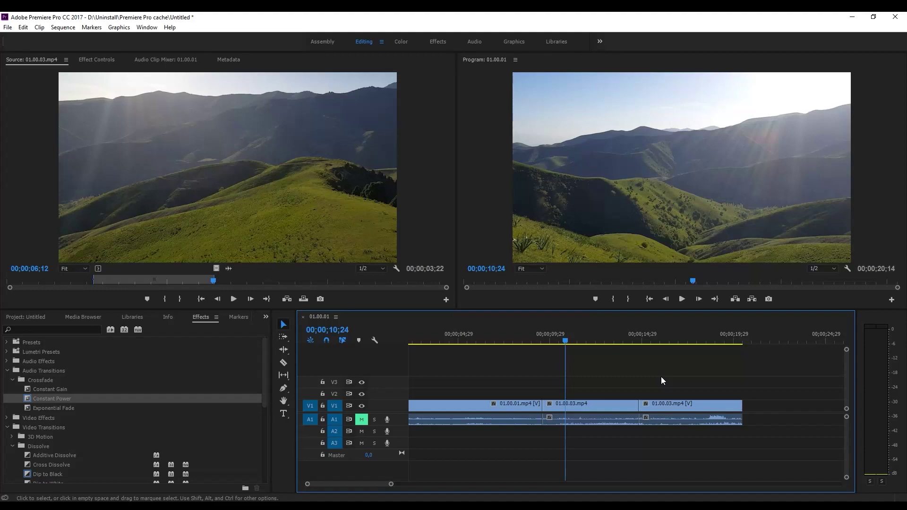
- Marquee-select both 01.00.03.mp4 clips with their audio and open their context menu
{"action": "left_click_drag", "start_coordinate": [600, 363], "coordinate": [682, 463]}
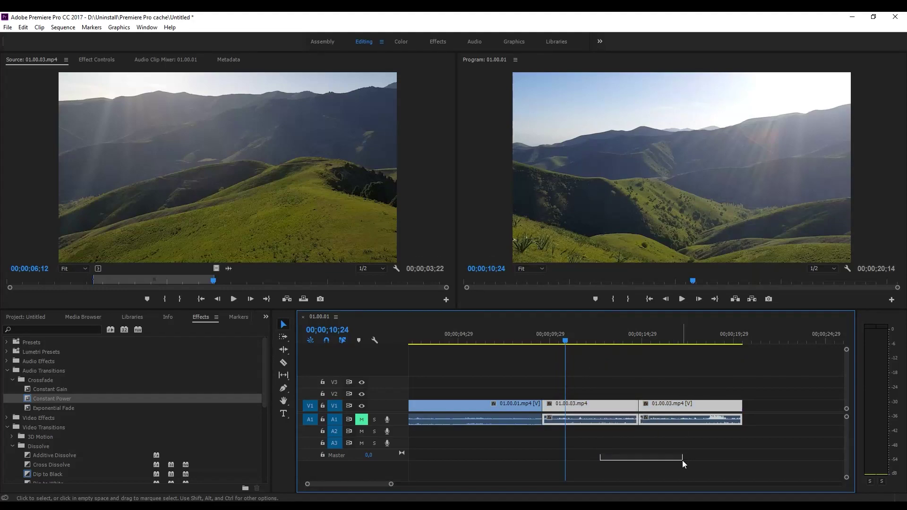
{"action": "right_click", "coordinate": [619, 405]}
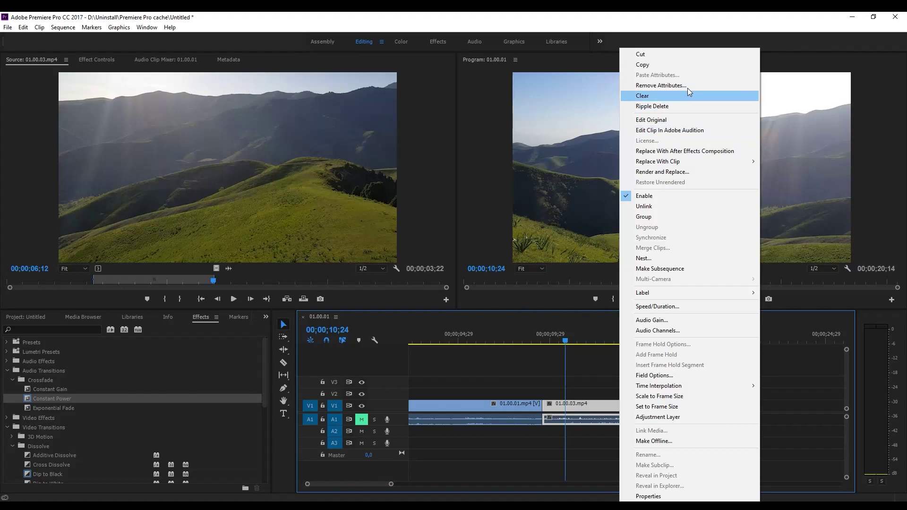
- Duplicate the two 01.00.03.mp4 clips onto V2 and their audio onto A2
{"action": "left_click", "coordinate": [686, 26]}
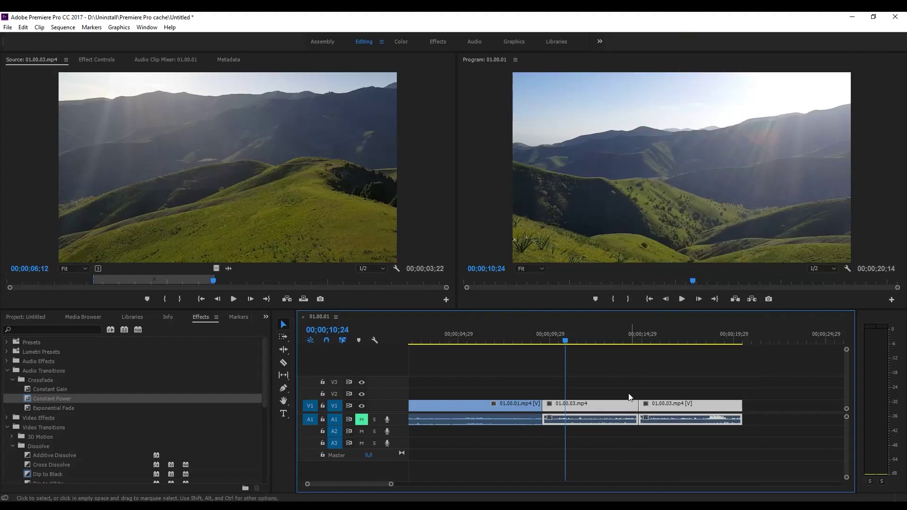
{"action": "left_click_drag", "start_coordinate": [594, 383], "coordinate": [663, 405]}
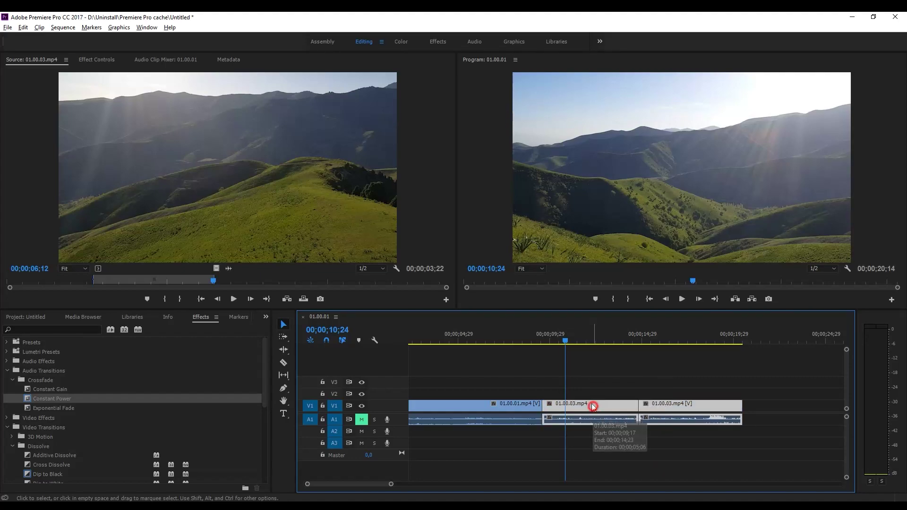
{"action": "left_click_drag", "start_coordinate": [593, 407], "coordinate": [590, 391]}
{"action": "left_click", "coordinate": [633, 426]}
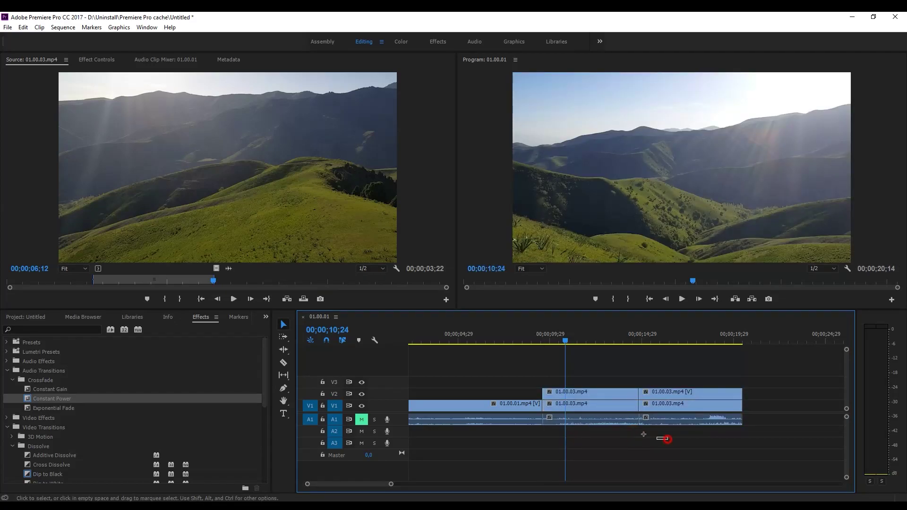
{"action": "left_click_drag", "start_coordinate": [603, 427], "coordinate": [605, 432]}
- Disable the copied clips on V2 and A2 and check the result
{"action": "left_click", "coordinate": [589, 353]}
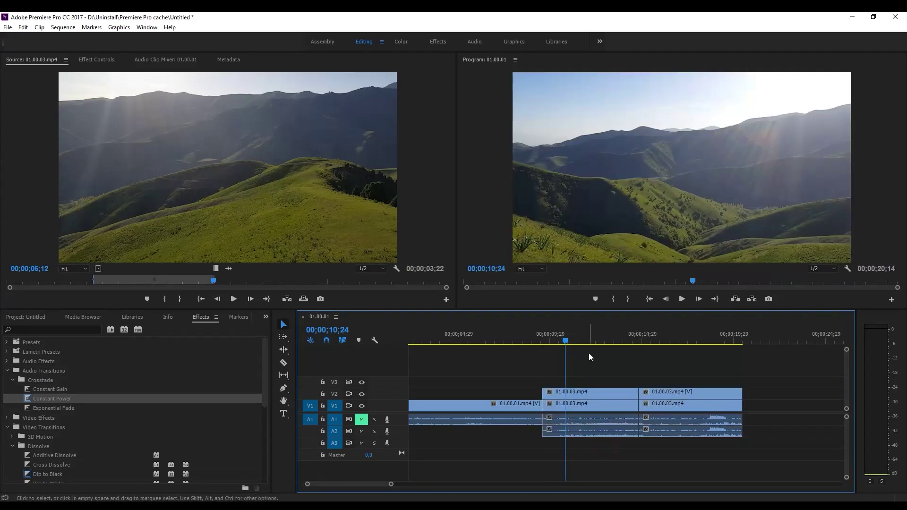
{"action": "left_click_drag", "start_coordinate": [634, 373], "coordinate": [652, 400]}
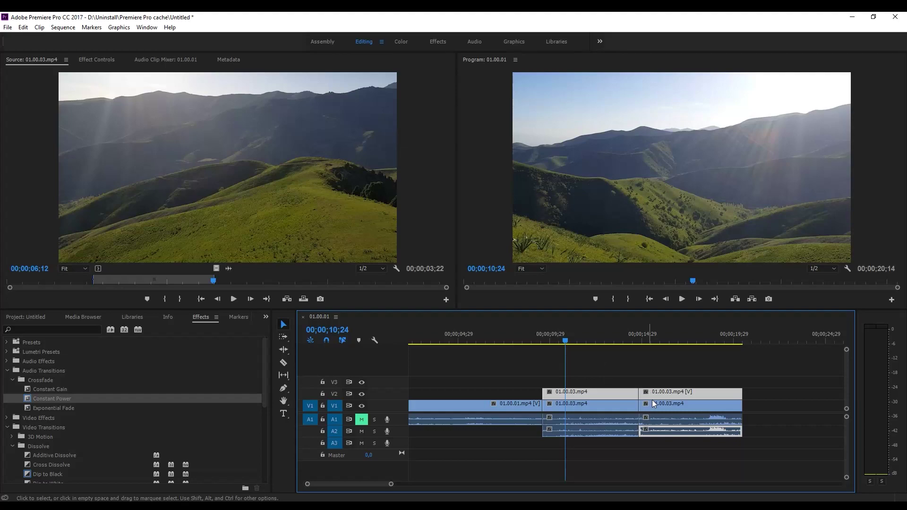
{"action": "left_click", "coordinate": [619, 436]}
{"action": "left_click", "coordinate": [613, 396], "text": "shift"}
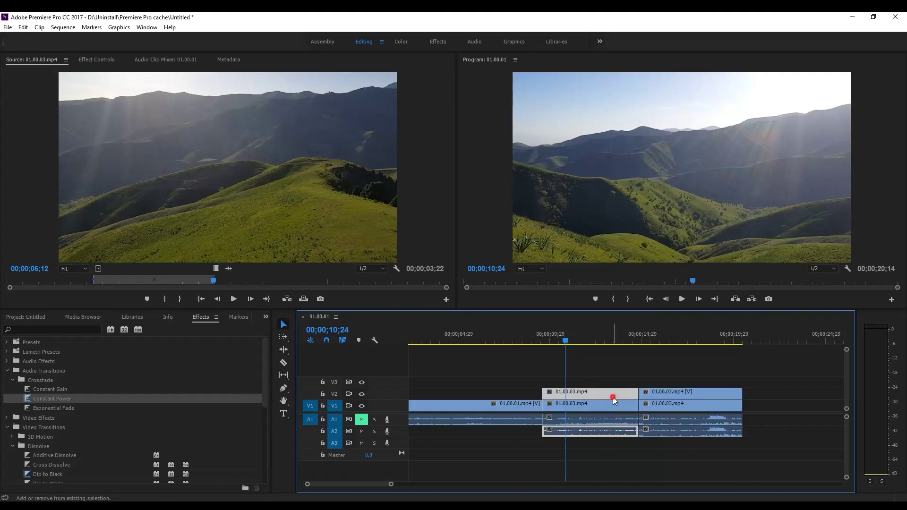
{"action": "left_click", "coordinate": [667, 392], "text": "shift"}
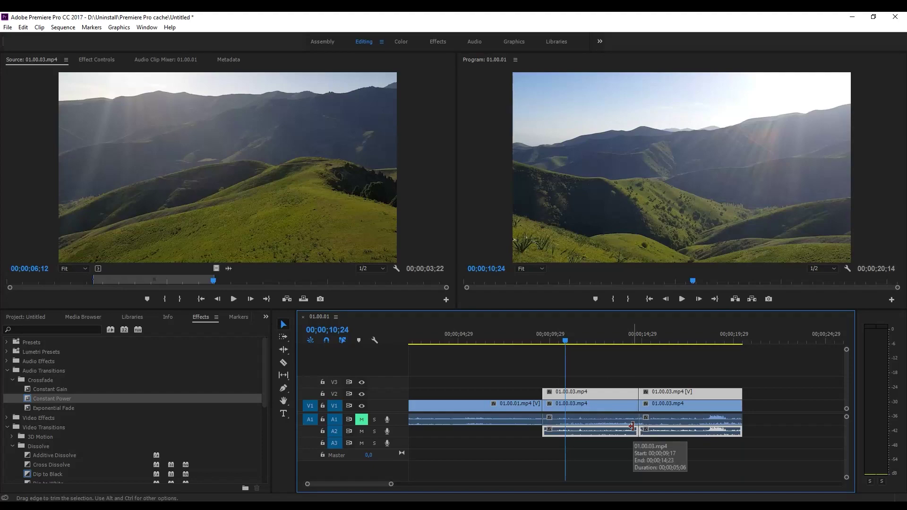
{"action": "right_click", "coordinate": [593, 389]}
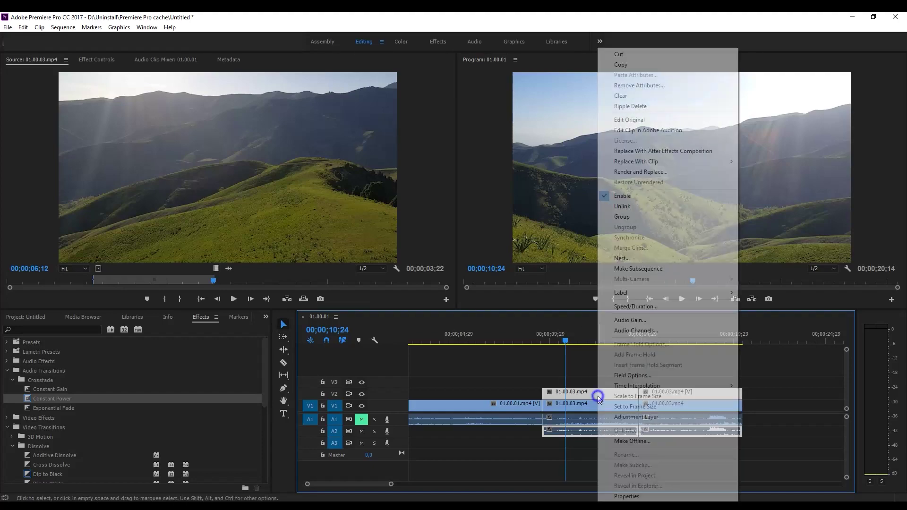
{"action": "left_click", "coordinate": [625, 196]}
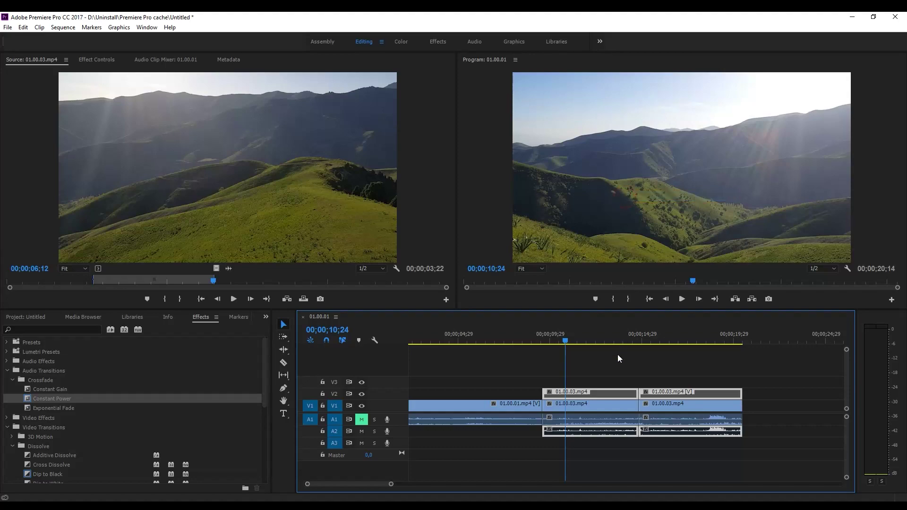
{"action": "mouse_move", "coordinate": [564, 340]}
{"action": "left_mouse_down"}
{"action": "mouse_move", "coordinate": [615, 342]}
{"action": "mouse_move", "coordinate": [577, 345]}
{"action": "left_mouse_up"}
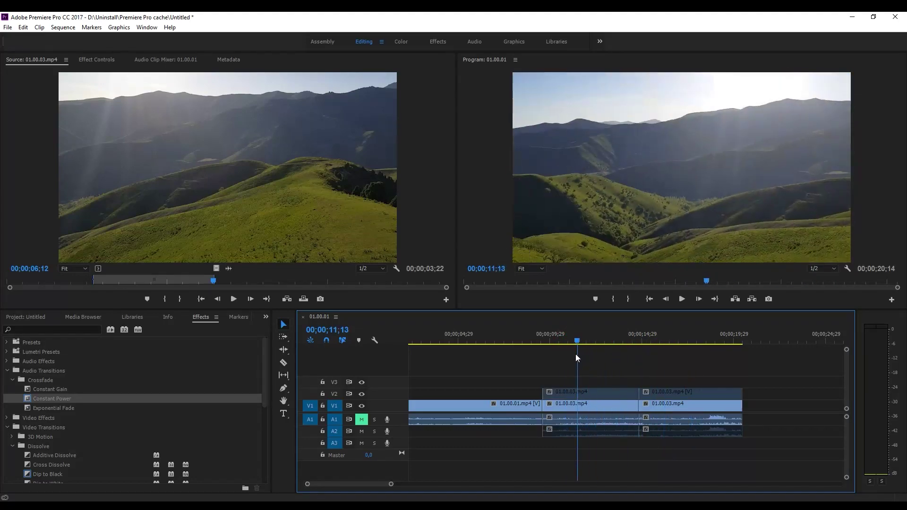
- Re-enable the copied clips on V2 and A2 and move to a later moment
{"action": "left_click", "coordinate": [628, 396], "text": "shift"}
{"action": "left_click", "coordinate": [630, 431], "text": "shift"}
{"action": "left_click", "coordinate": [650, 398], "text": "shift"}
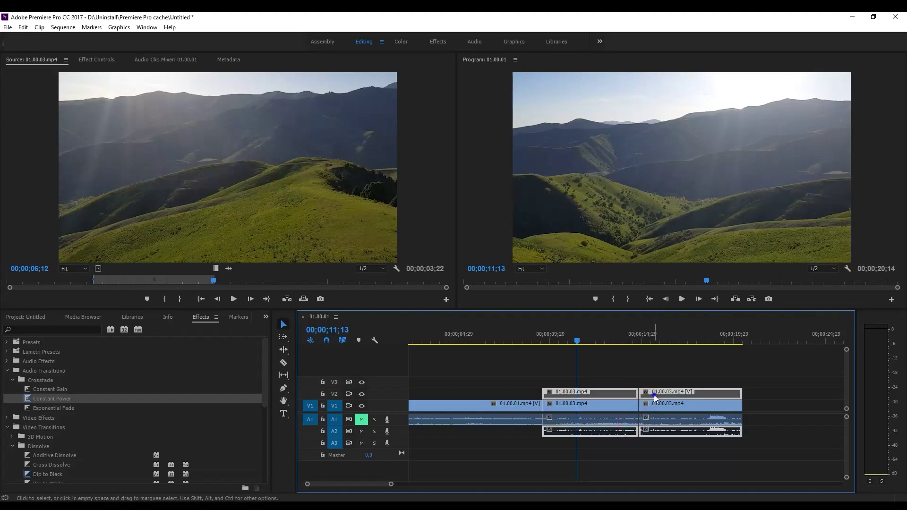
{"action": "right_click", "coordinate": [650, 402]}
{"action": "left_click", "coordinate": [681, 196]}
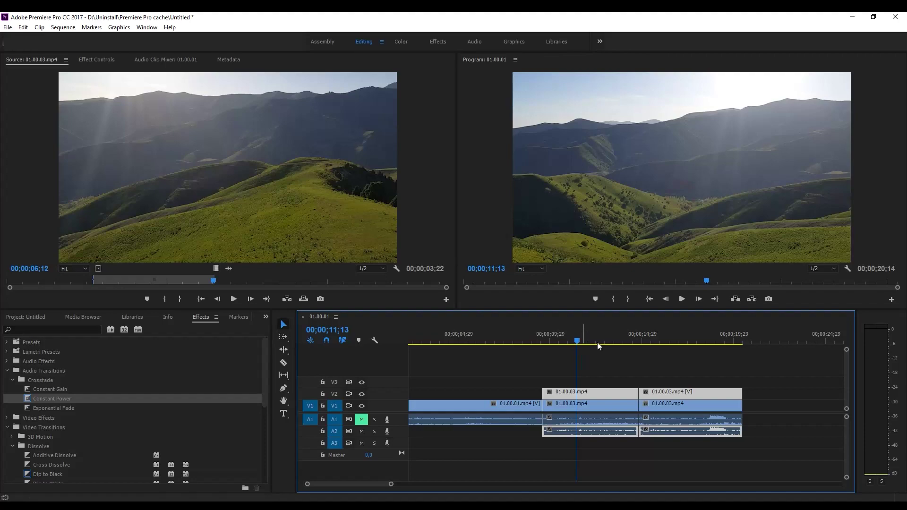
{"action": "left_click", "coordinate": [644, 371]}
{"action": "left_click_drag", "start_coordinate": [652, 343], "coordinate": [663, 345]}
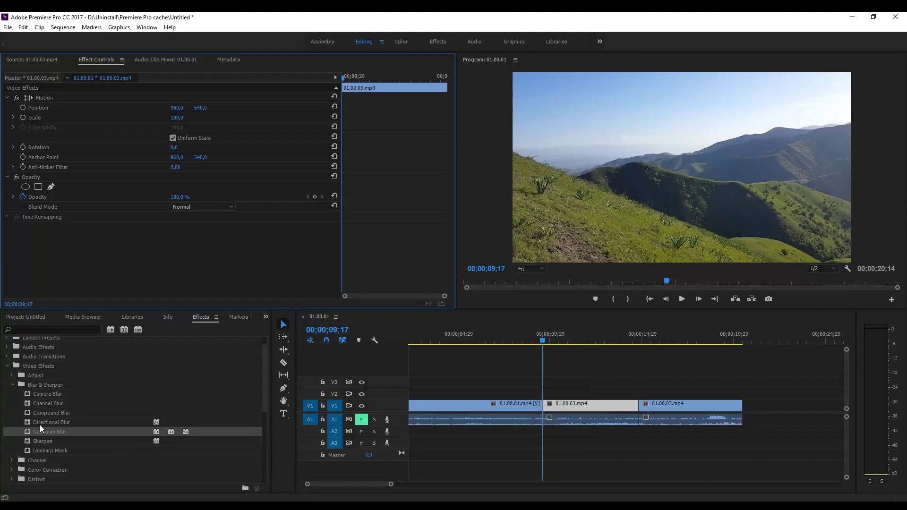
- Give the first 01.00.03.mp4 clip Gaussian Blur 100 with Repeat Edge Pixels and a Blurriness keyframe
{"action": "mouse_move", "coordinate": [44, 432]}
{"action": "left_mouse_down"}
{"action": "mouse_move", "coordinate": [603, 365]}
{"action": "mouse_move", "coordinate": [571, 406]}
{"action": "left_mouse_up"}
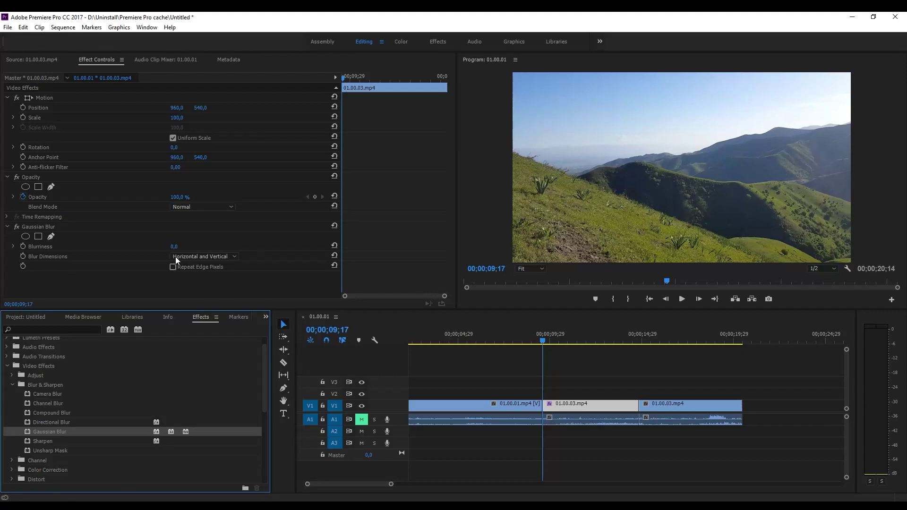
{"action": "left_click", "coordinate": [183, 245]}
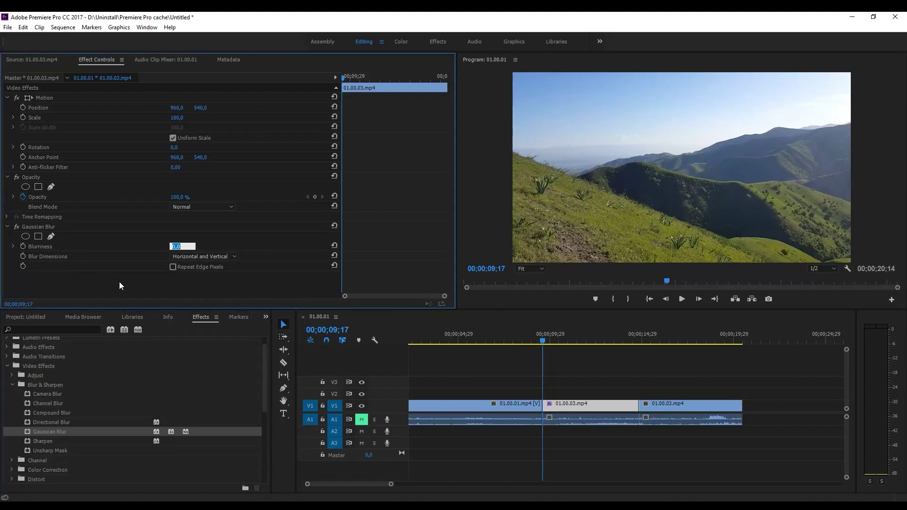
{"action": "type", "text": "100"}
{"action": "left_click", "coordinate": [216, 246]}
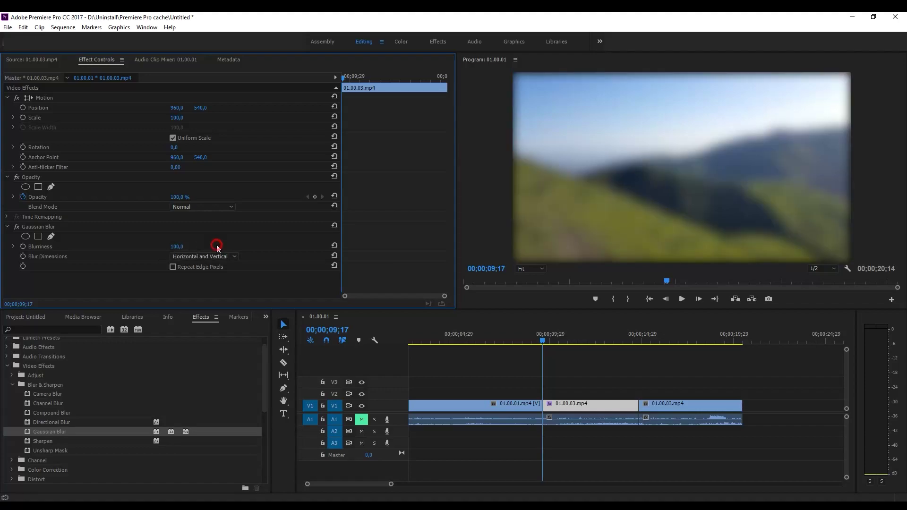
{"action": "left_click", "coordinate": [173, 267]}
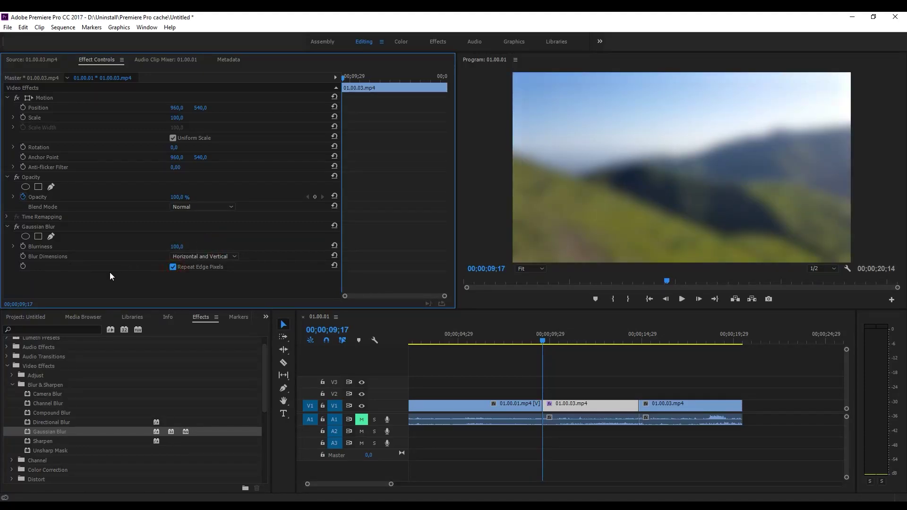
{"action": "left_click", "coordinate": [23, 246]}
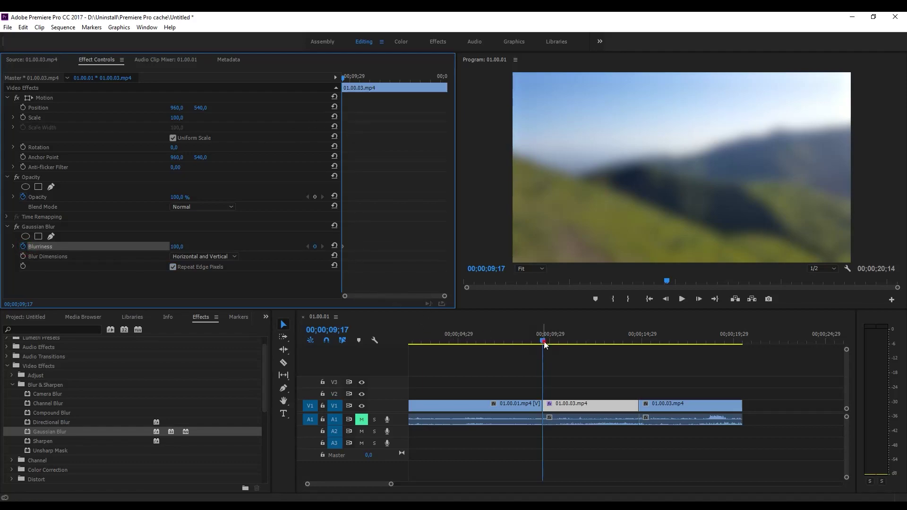
{"action": "left_click_drag", "start_coordinate": [543, 341], "coordinate": [558, 349]}
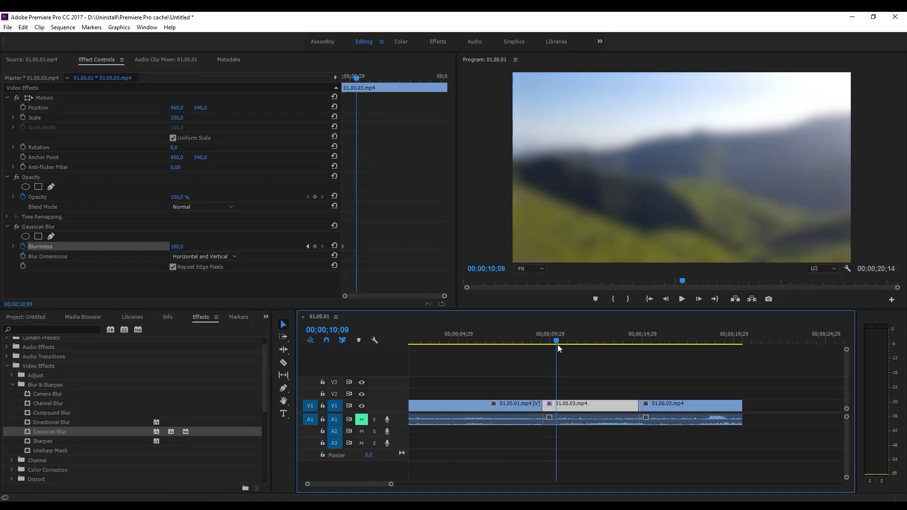
{"action": "left_click", "coordinate": [176, 247]}
{"action": "type", "text": "0"}
{"action": "key", "text": "Return"}
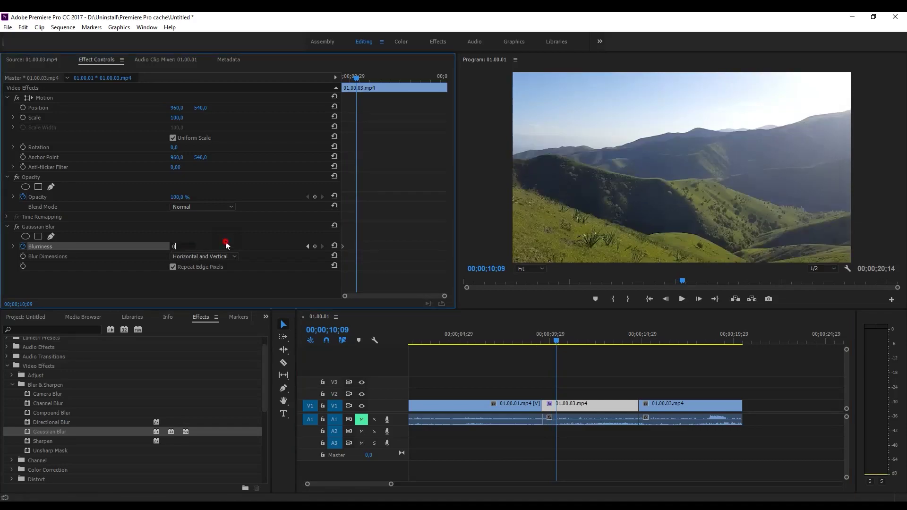
{"action": "left_click_drag", "start_coordinate": [375, 259], "coordinate": [343, 234]}
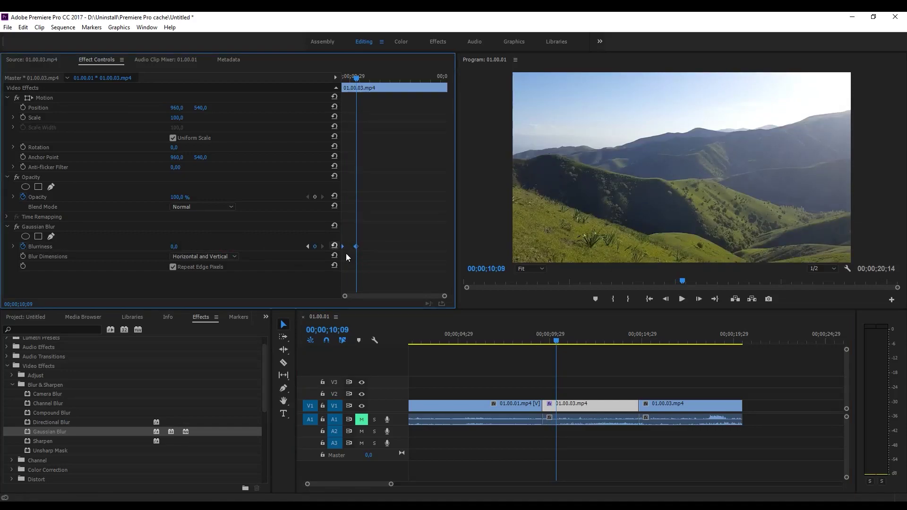
{"action": "right_click", "coordinate": [355, 246]}
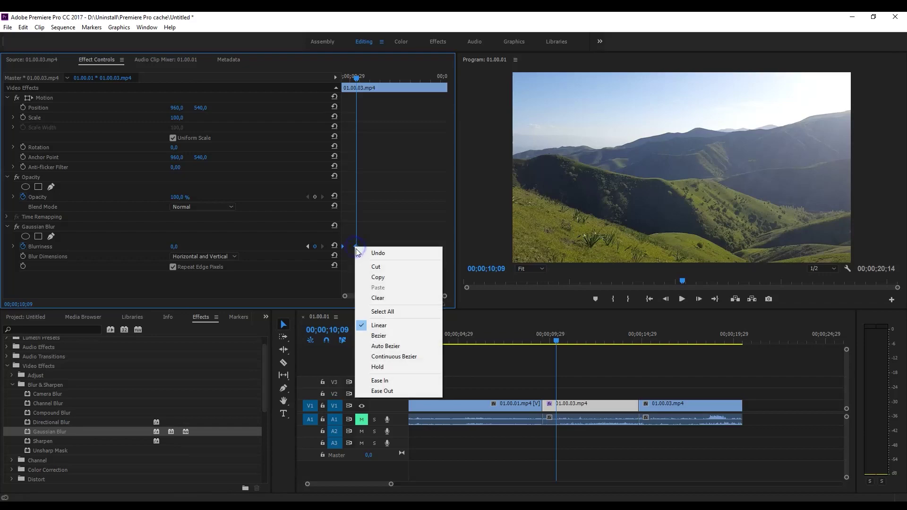
{"action": "left_click", "coordinate": [376, 347]}
{"action": "left_click", "coordinate": [541, 341]}
{"action": "key", "text": "space"}
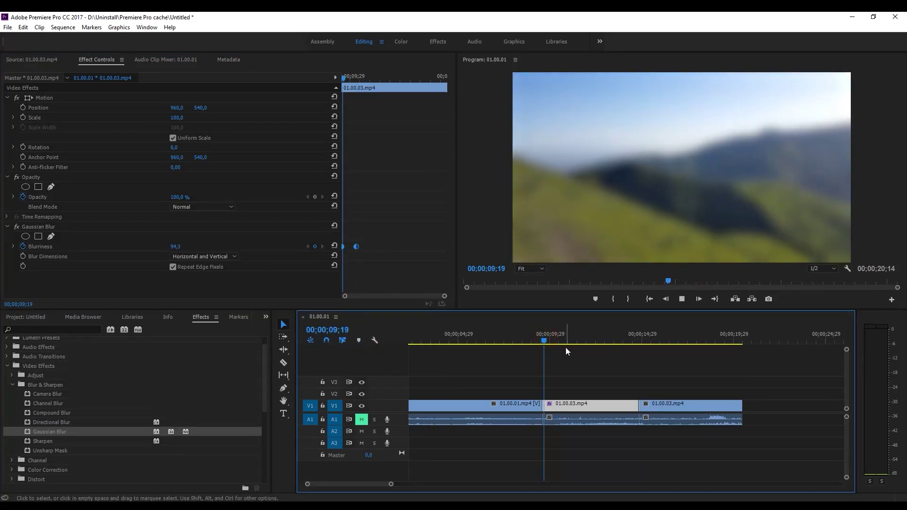
{"action": "left_click", "coordinate": [542, 341]}
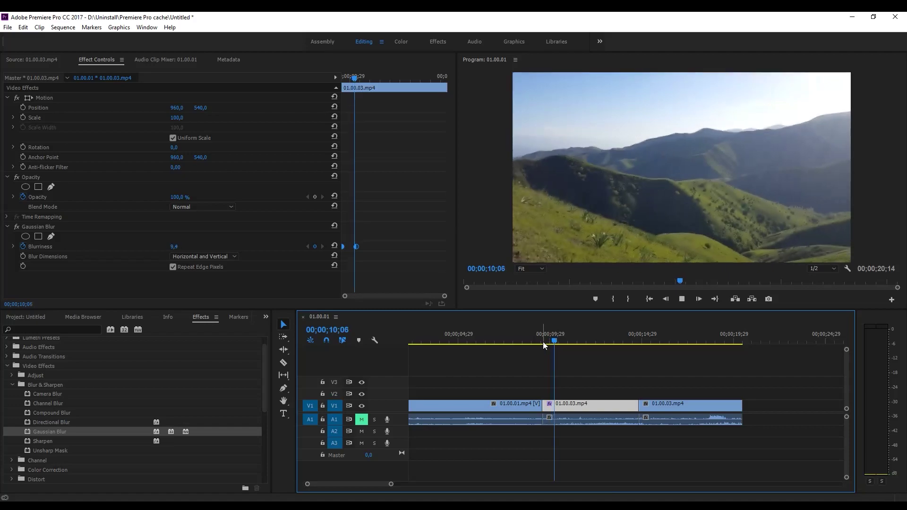
{"action": "left_click", "coordinate": [543, 342]}
{"action": "left_click", "coordinate": [548, 338]}
{"action": "left_click_drag", "start_coordinate": [548, 336], "coordinate": [564, 344]}
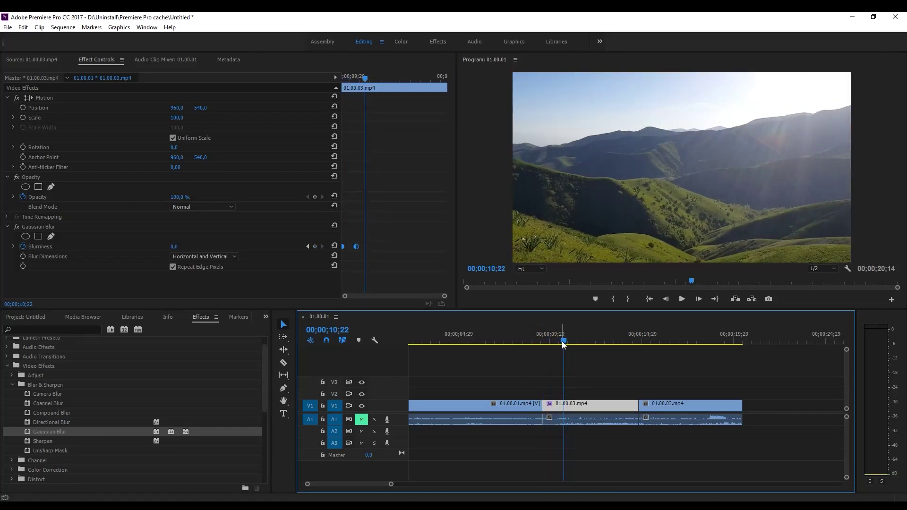
- Save the Gaussian Blur as 'Gaussian Blur Preset' described 'Xiraoq vidyodan tiniq vidyoga o'tish'
{"action": "right_click", "coordinate": [43, 225]}
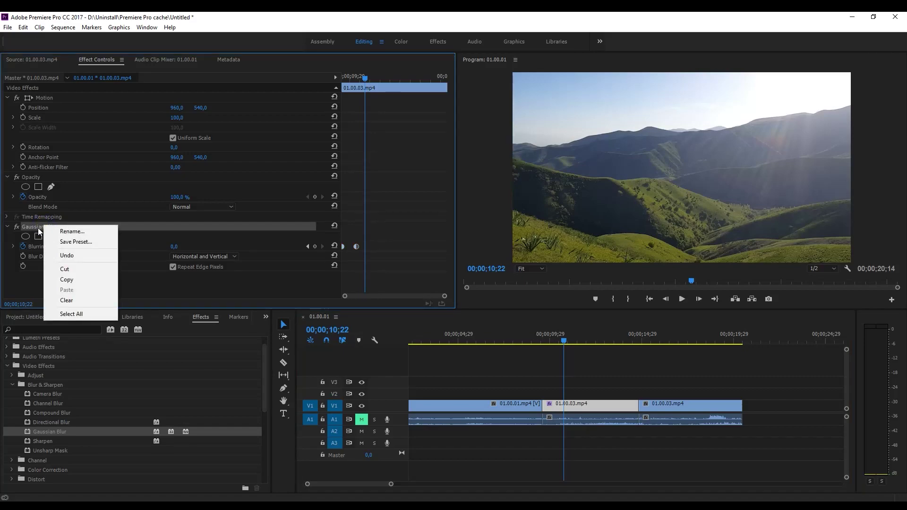
{"action": "left_click", "coordinate": [98, 243]}
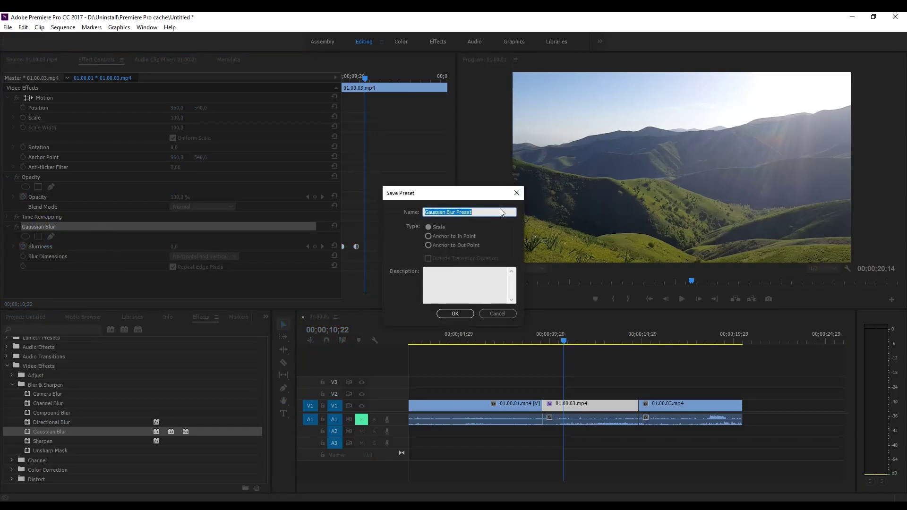
{"action": "left_click", "coordinate": [480, 212]}
{"action": "left_click", "coordinate": [446, 274]}
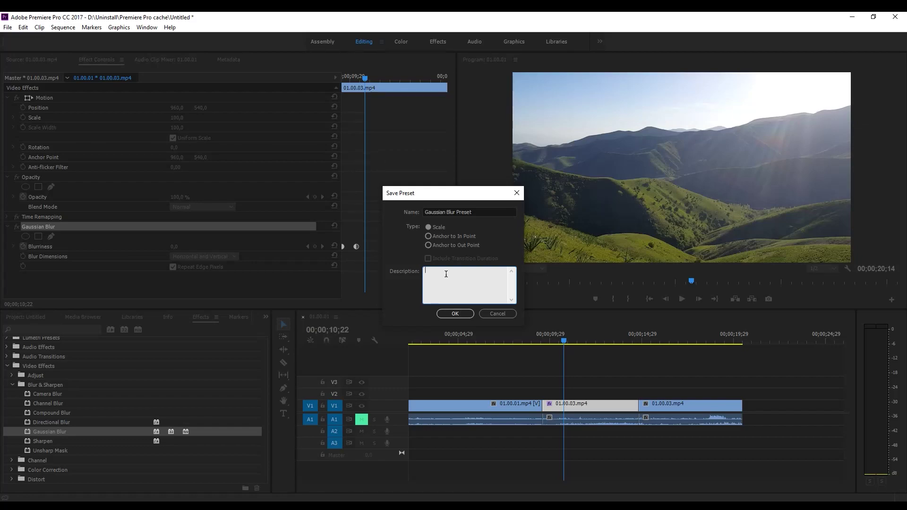
{"action": "type", "text": "x"}
{"action": "type", "text": "a"}
{"action": "type", "text": "odan t"}
{"action": "type", "text": "imiq"}
{"action": "type", "text": "q vidyo"}
{"action": "type", "text": "ga o'"}
{"action": "type", "text": "tish"}
{"action": "left_click", "coordinate": [438, 312]}
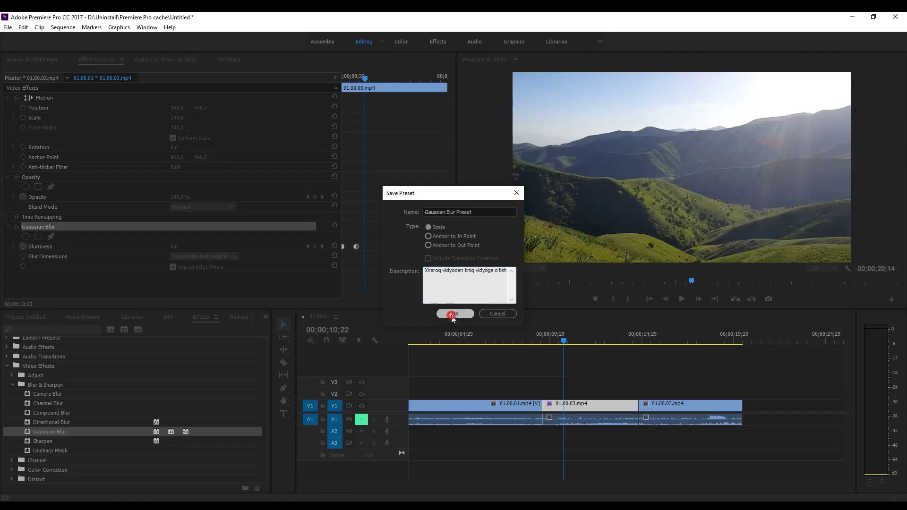
{"action": "scroll", "coordinate": [107, 416], "scroll_direction": "up", "scroll_amount": 1}
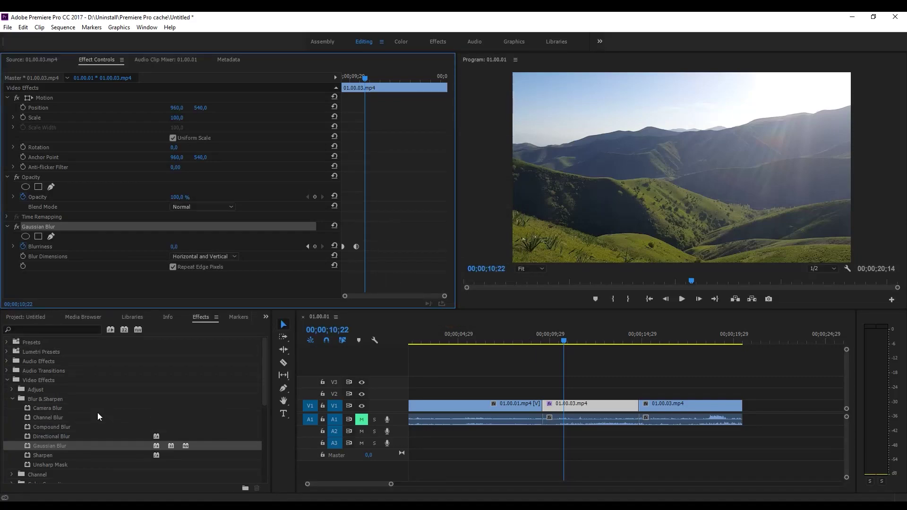
- Drag Gaussian Blur Preset from the Presets folder onto the last 01.00.03.mp4 clip
{"action": "double_click", "coordinate": [28, 343]}
{"action": "left_click", "coordinate": [50, 351]}
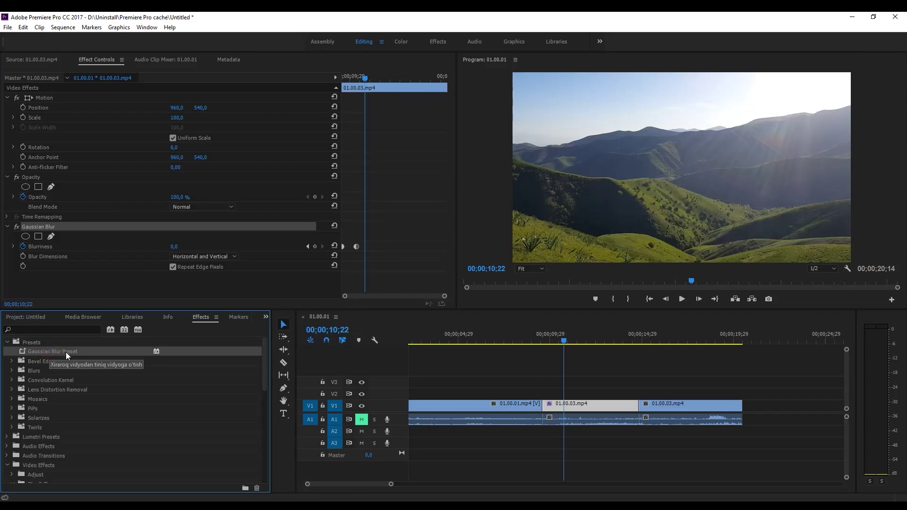
{"action": "left_click_drag", "start_coordinate": [66, 353], "coordinate": [645, 404]}
- Play back the newly blurred last clip to review the effect
{"action": "left_click", "coordinate": [628, 336]}
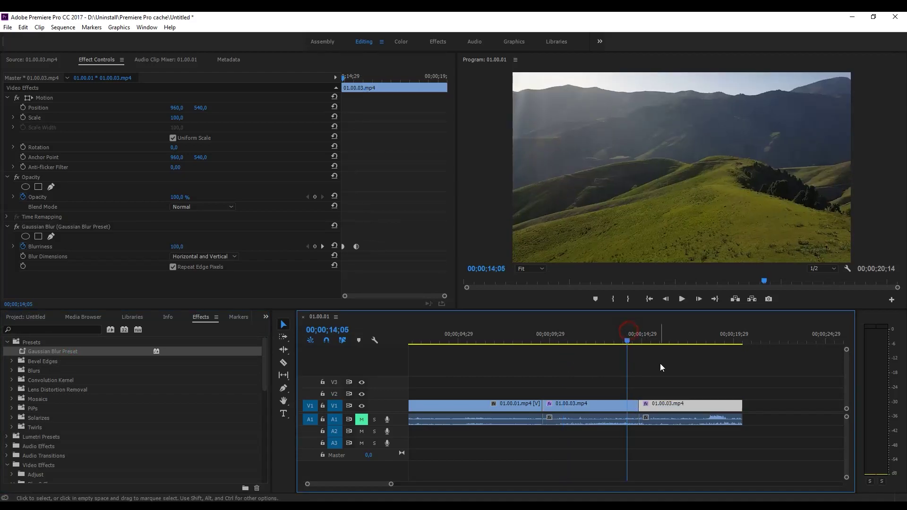
{"action": "key", "text": "space"}
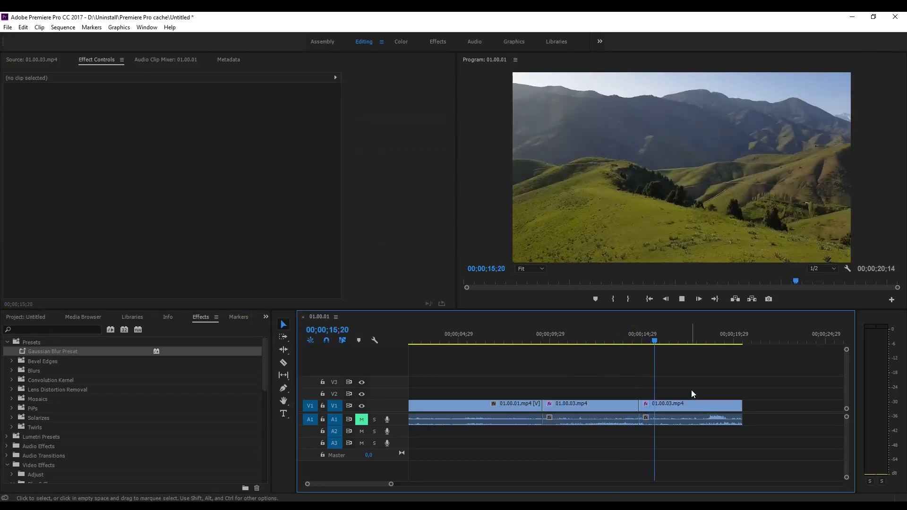
{"action": "left_click", "coordinate": [639, 336]}
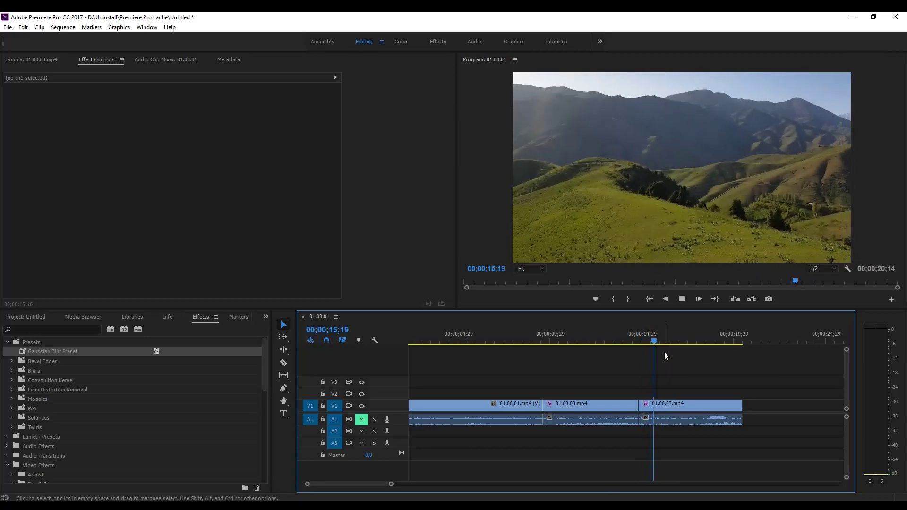
{"action": "key", "text": "space"}
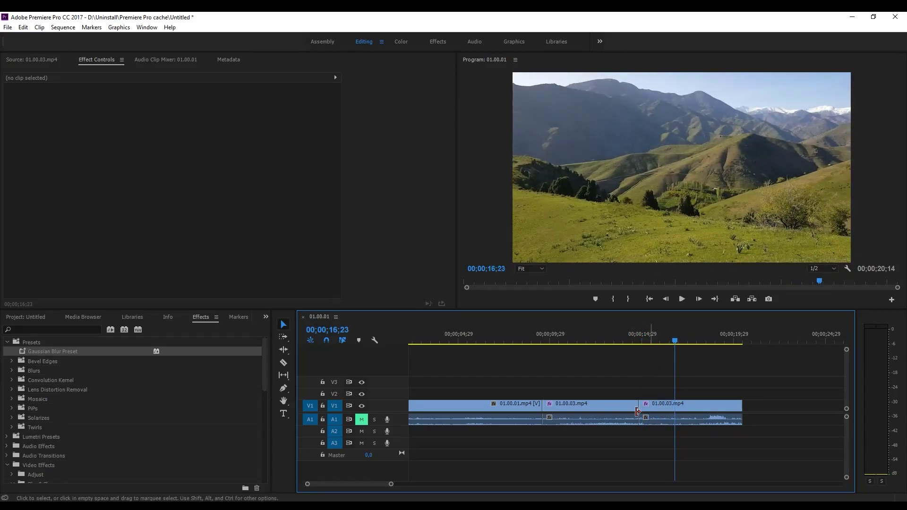
{"action": "key", "text": "shift+1"}
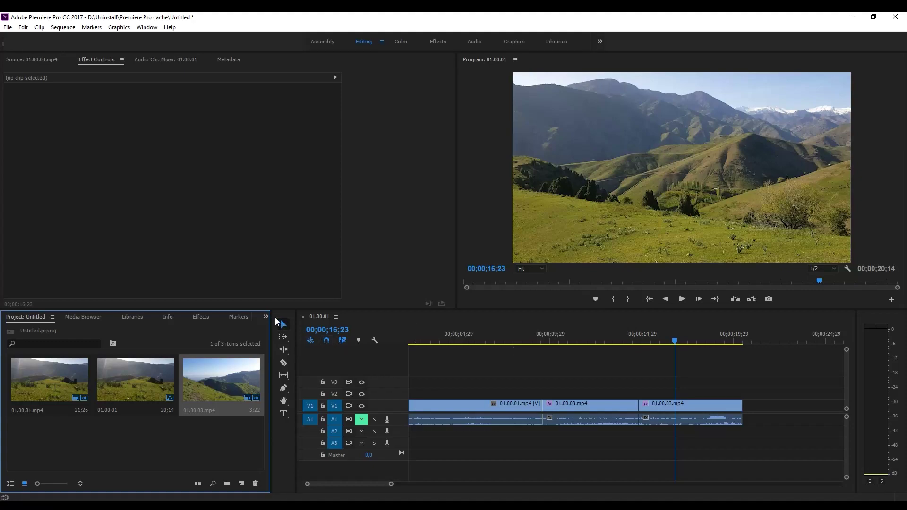
- Show the History panel and step back through earlier states to the project's opening state
{"action": "left_click", "coordinate": [264, 317]}
{"action": "left_click", "coordinate": [281, 390]}
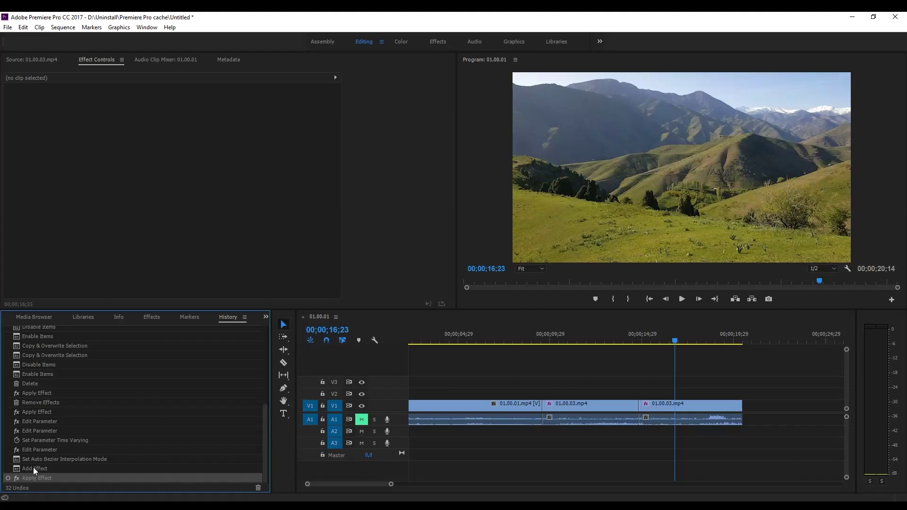
{"action": "left_click", "coordinate": [34, 450]}
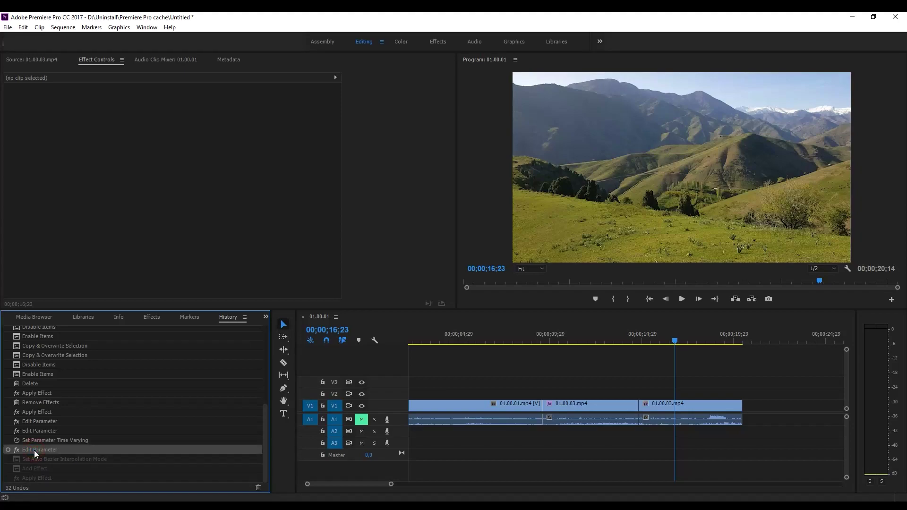
{"action": "left_click", "coordinate": [41, 385]}
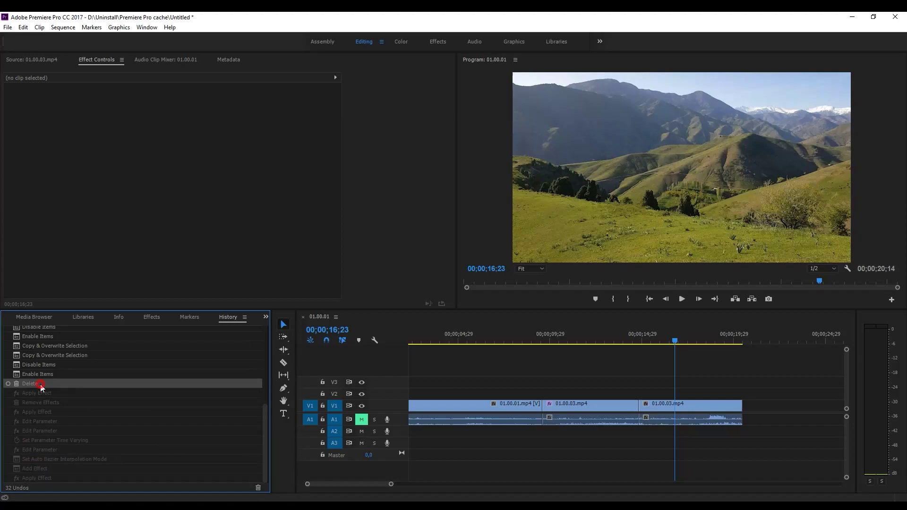
{"action": "scroll", "coordinate": [51, 421], "scroll_direction": "up", "scroll_amount": 4}
{"action": "left_click", "coordinate": [53, 420]}
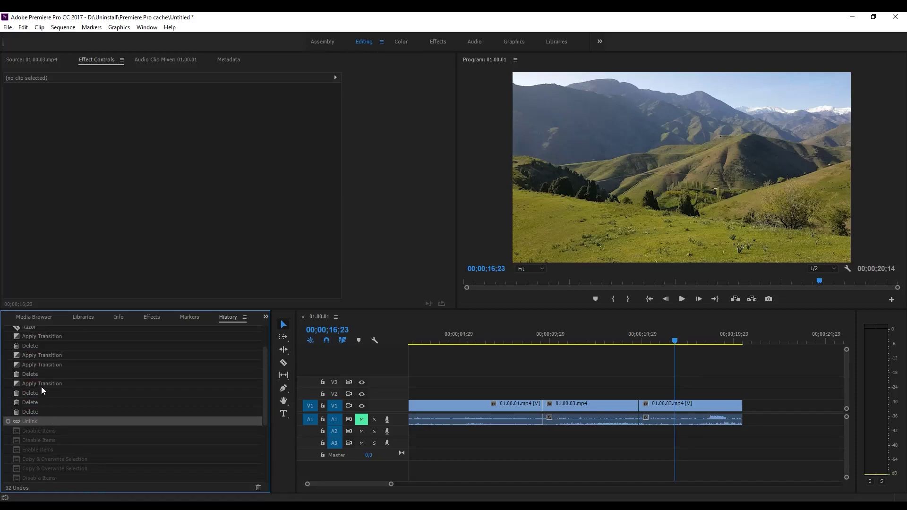
{"action": "left_click", "coordinate": [41, 387]}
{"action": "scroll", "coordinate": [46, 381], "scroll_direction": "up", "scroll_amount": 3}
{"action": "left_click", "coordinate": [47, 350]}
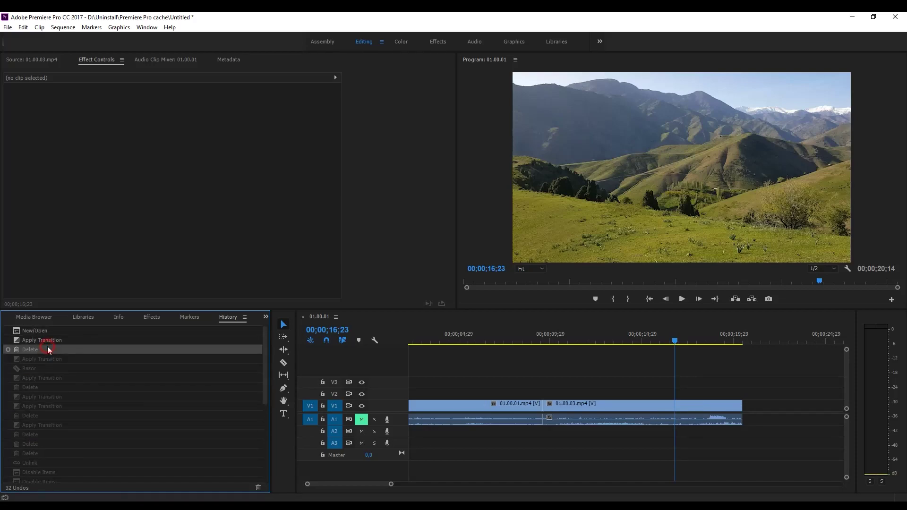
{"action": "left_click", "coordinate": [48, 333]}
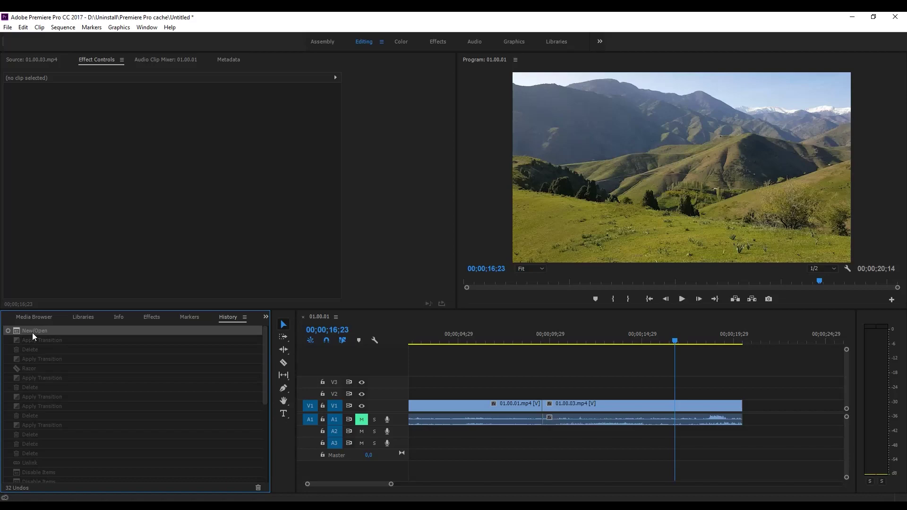
- Restore all edits by selecting the last Apply Effect history state
{"action": "scroll", "coordinate": [56, 387], "scroll_direction": "down", "scroll_amount": 5}
{"action": "scroll", "coordinate": [56, 398], "scroll_direction": "down", "scroll_amount": 3}
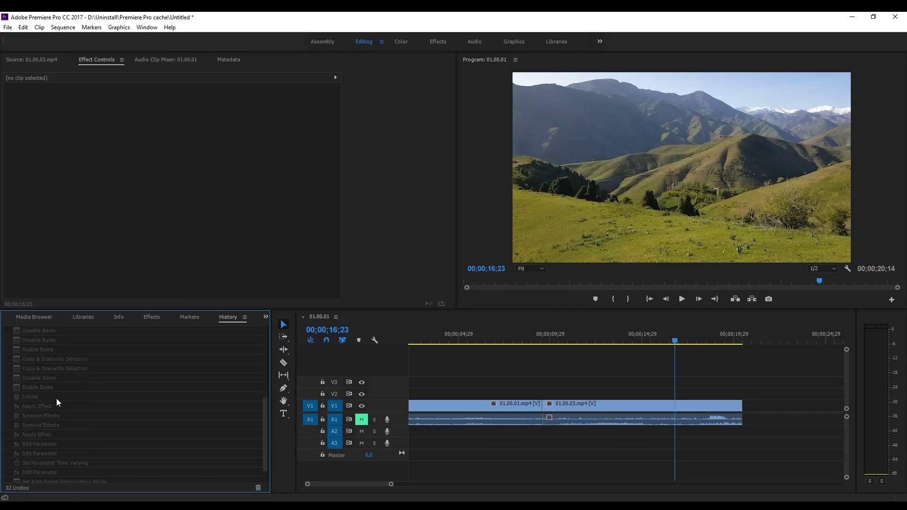
{"action": "scroll", "coordinate": [56, 399], "scroll_direction": "down", "scroll_amount": 3}
{"action": "left_click", "coordinate": [45, 479]}
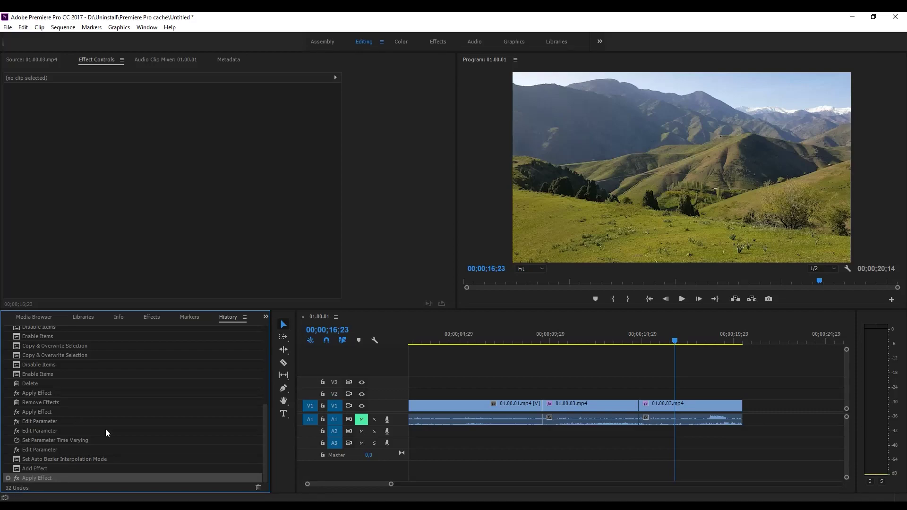
{"action": "left_click", "coordinate": [245, 317]}
{"action": "left_click", "coordinate": [278, 413]}
{"action": "type", "text": "70"}
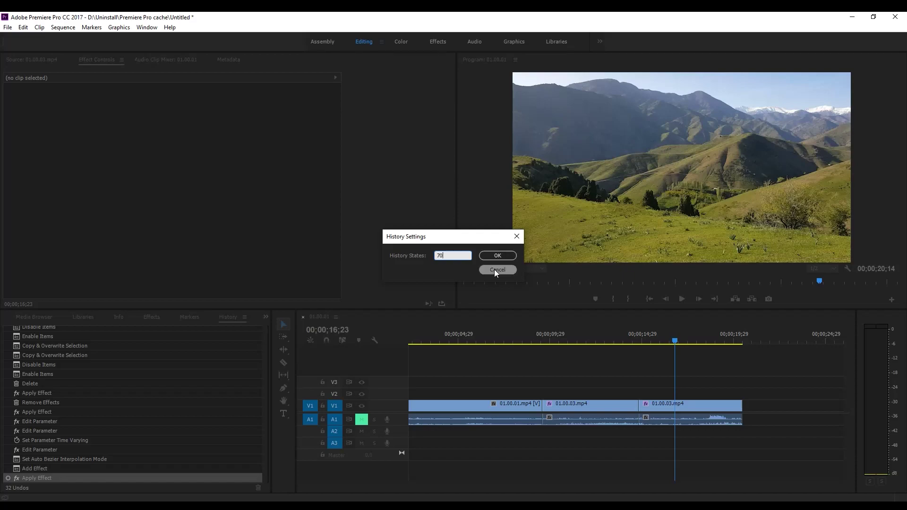
{"action": "left_click", "coordinate": [494, 269]}
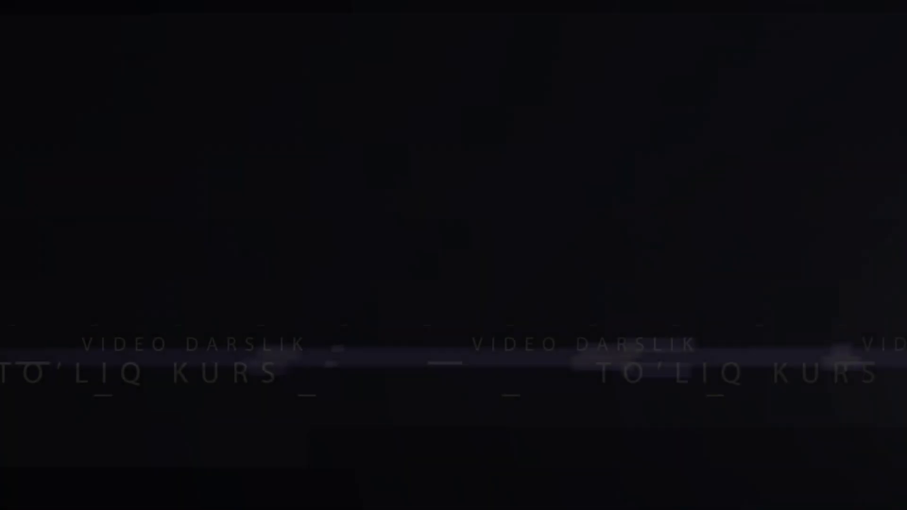